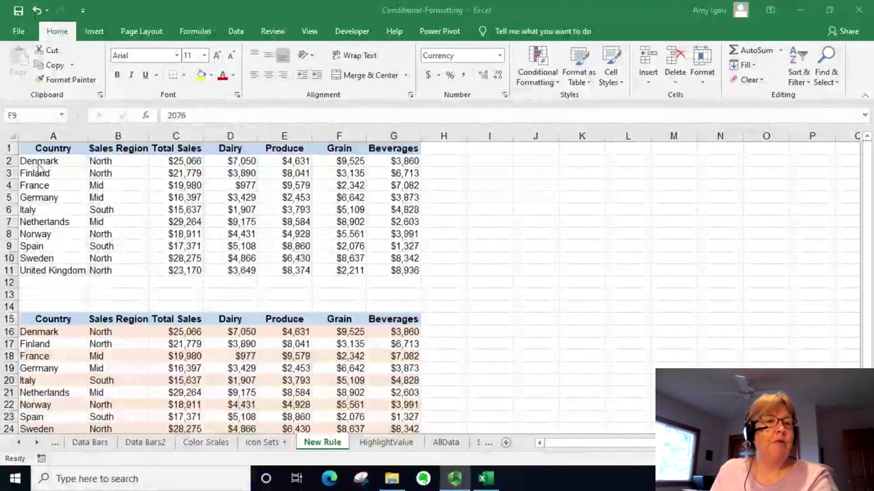
# - Select the sales table A2:G11 and open a new conditional formatting rule
pyautogui.moveTo(59, 161); pyautogui.dragTo(395, 269)
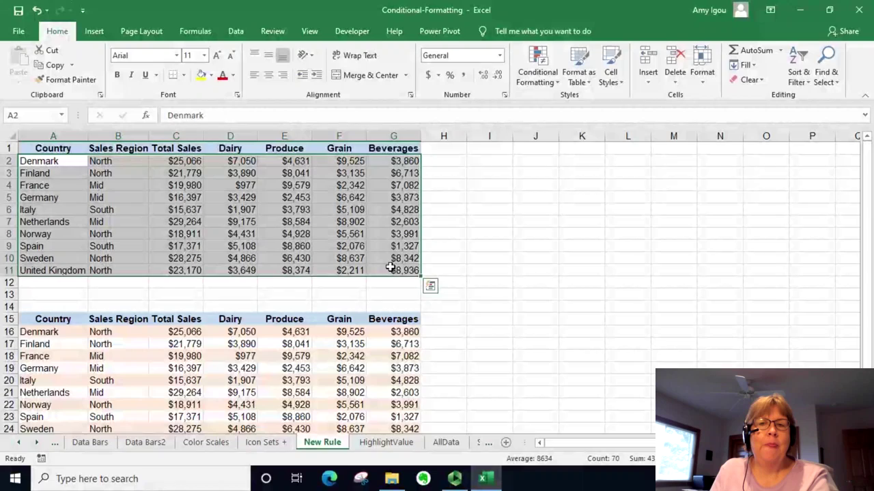
pyautogui.click(533, 83)
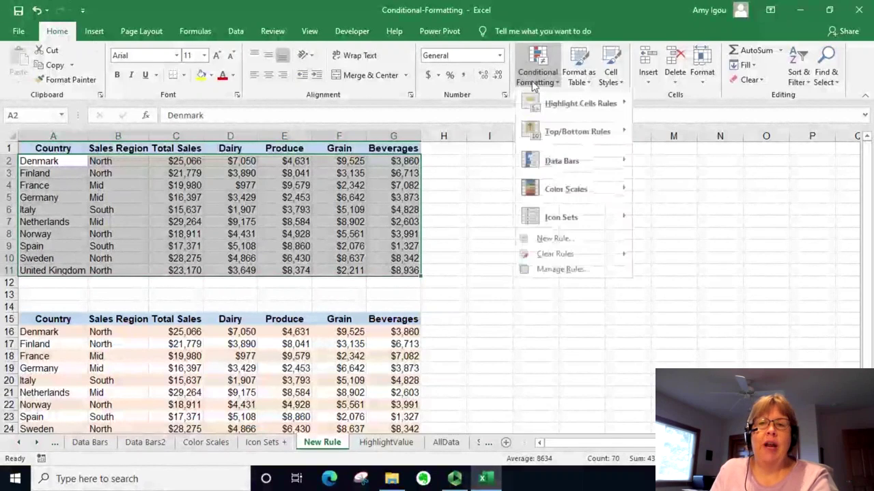
pyautogui.click(584, 242)
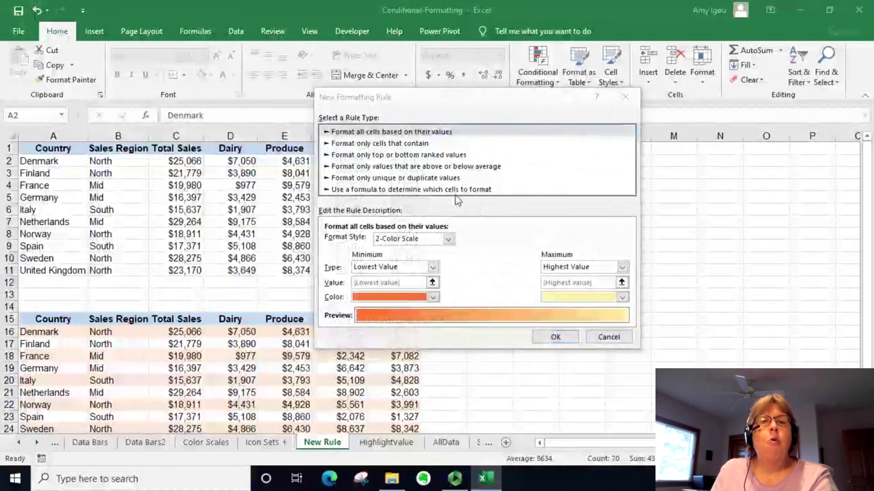
# - Choose the formula rule type and enter =mod(row(),2)=0 as the condition
pyautogui.click(385, 191)
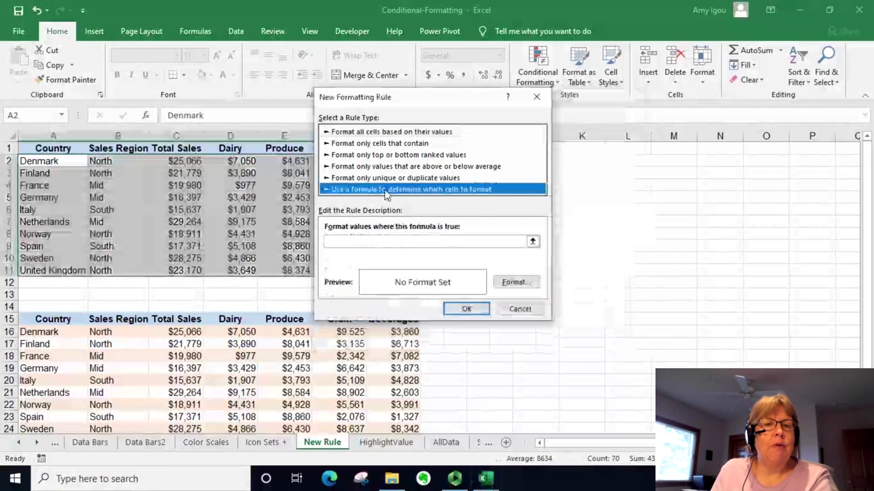
pyautogui.click(398, 240)
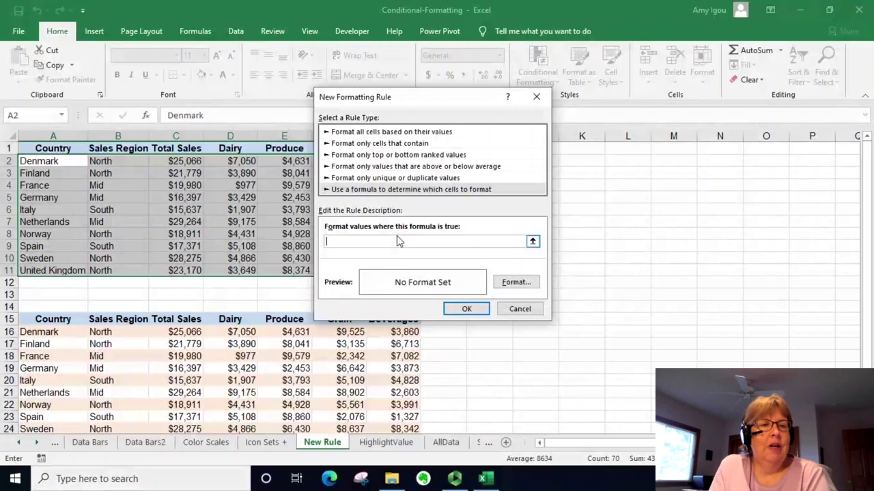
pyautogui.write('=')
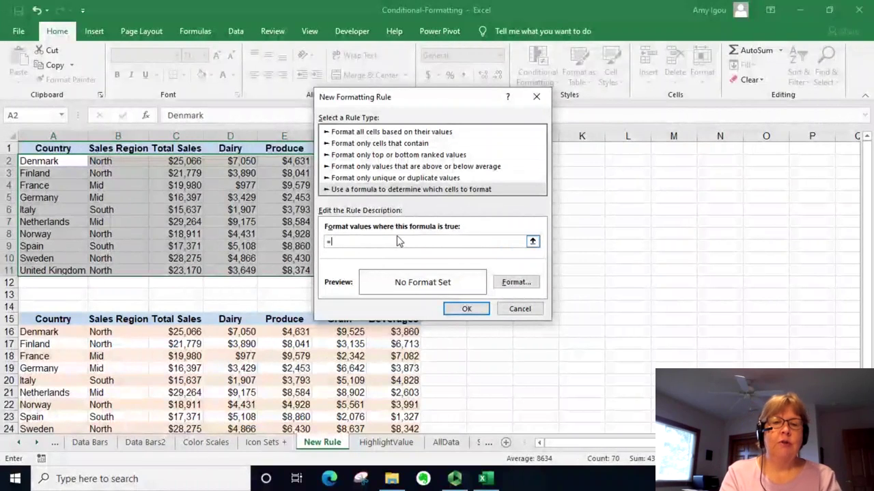
pyautogui.write('mod')
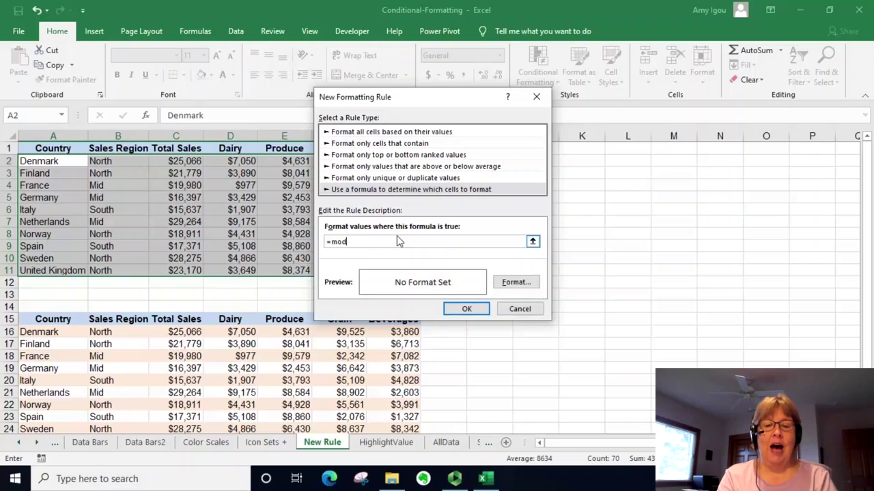
pyautogui.write('(')
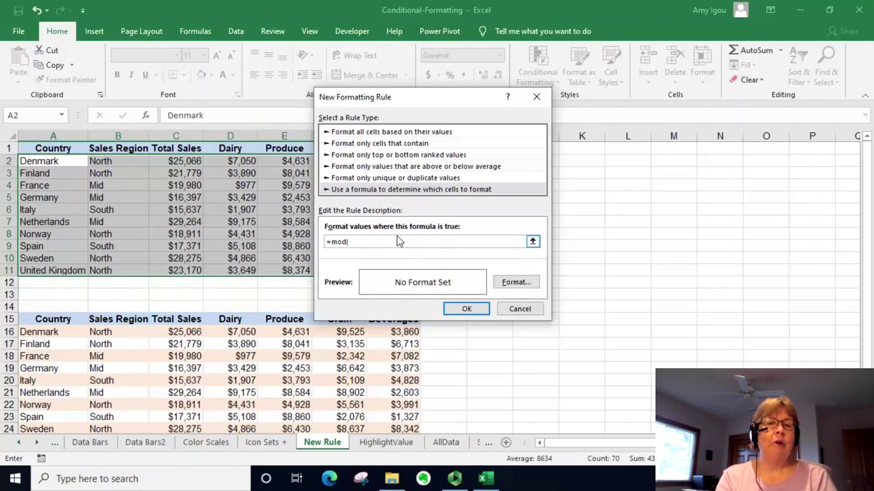
pyautogui.write('row')
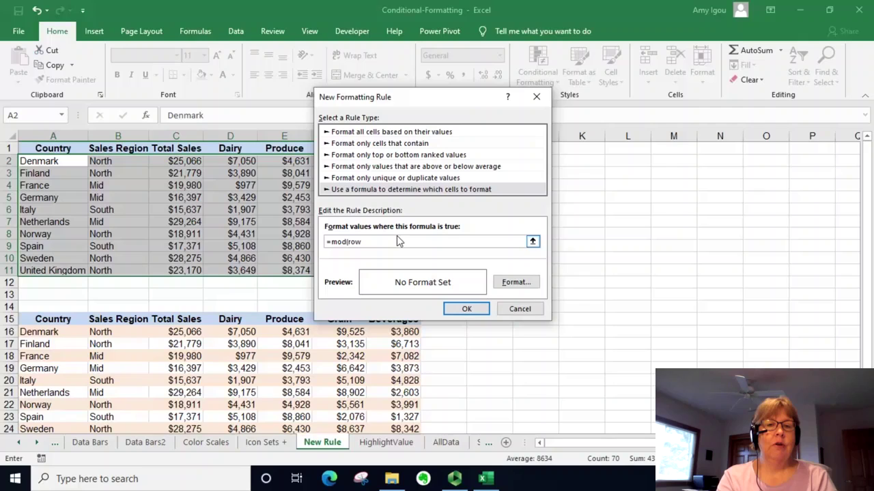
pyautogui.write('()')
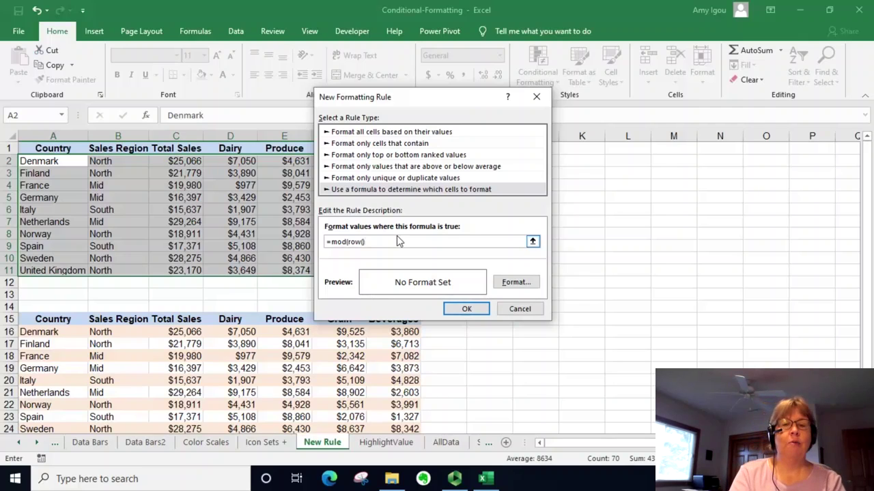
pyautogui.write(',2')
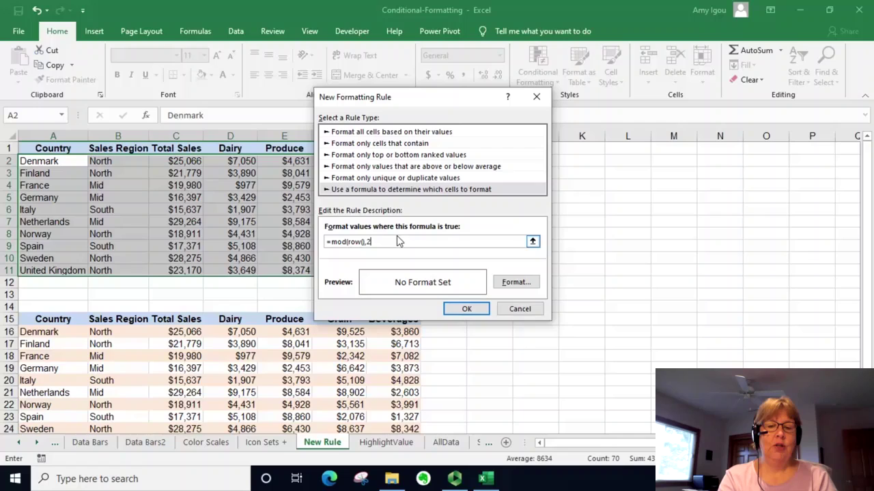
pyautogui.write(')=0')
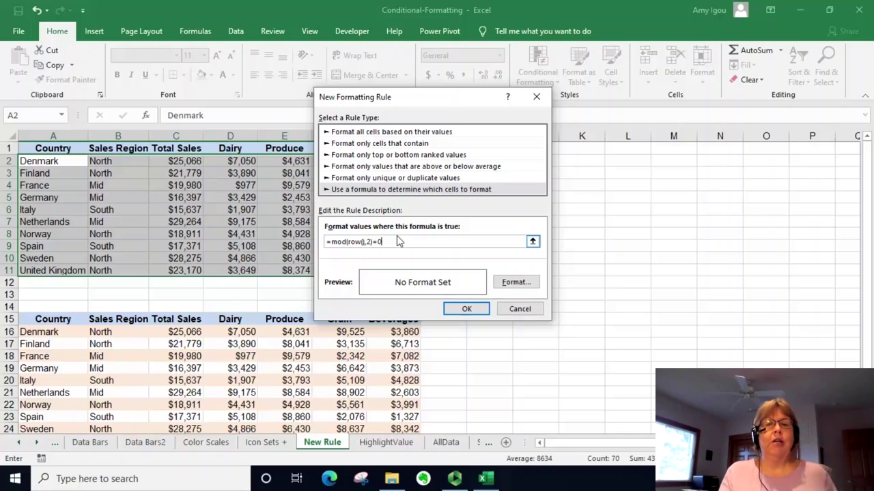
# - Give the even-row rule a light lavender fill and apply it to the table
pyautogui.click(515, 282)
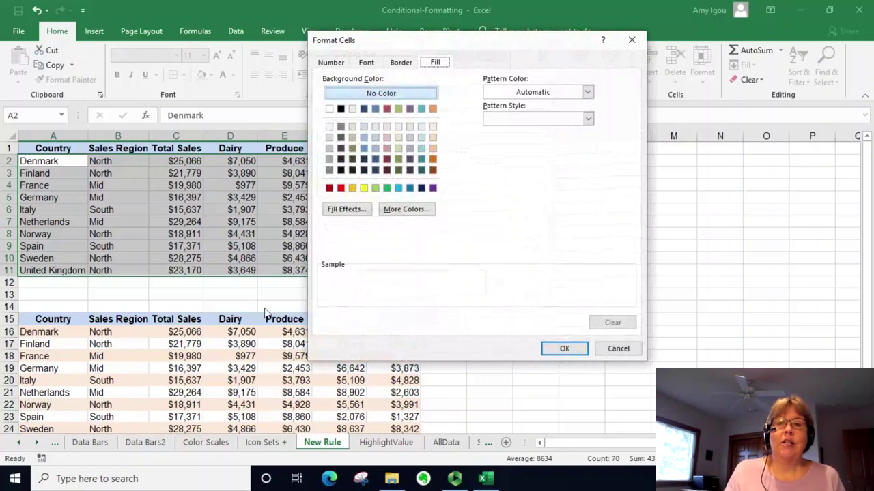
pyautogui.click(409, 138)
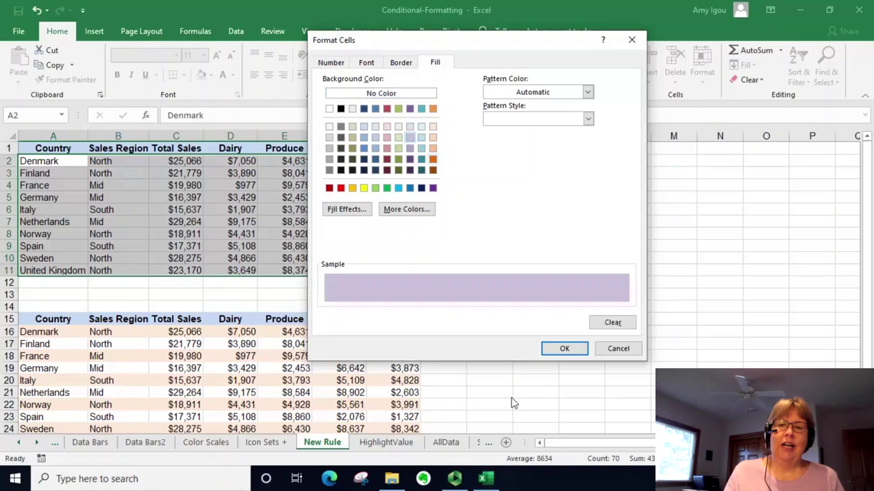
pyautogui.click(573, 350)
pyautogui.click(474, 310)
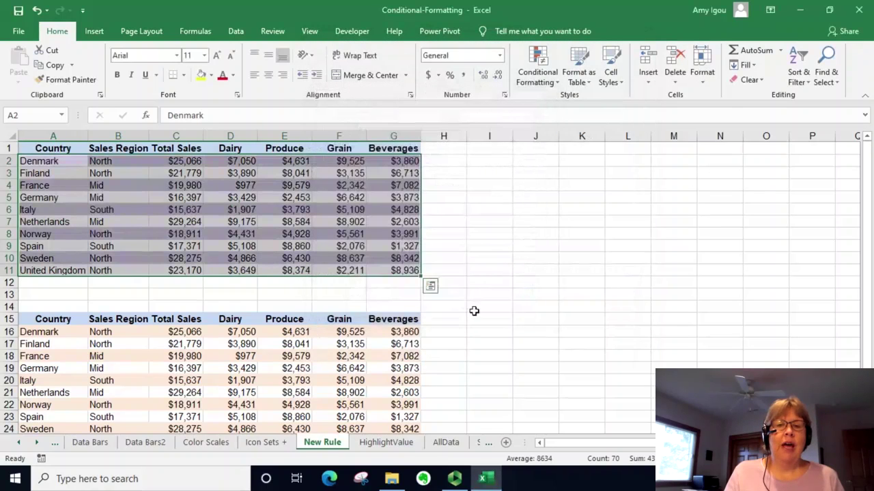
pyautogui.click(280, 296)
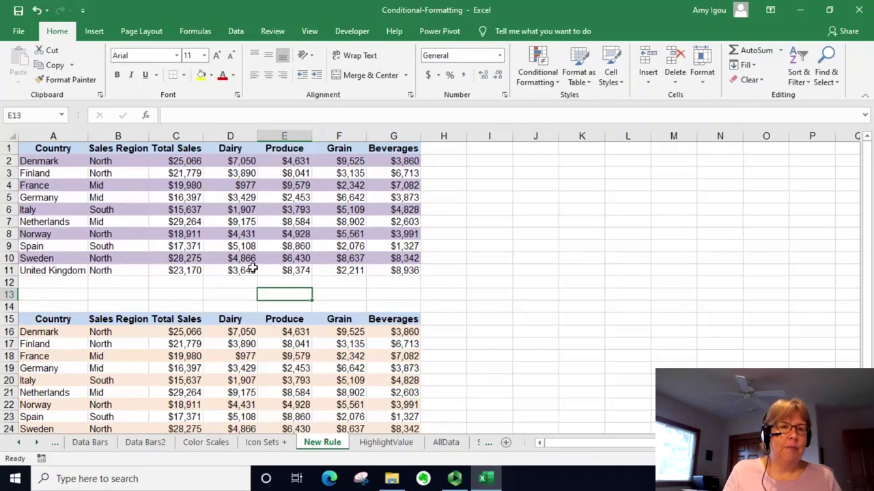
# - On the HighlightValue sheet, select A1:B84 and return to the top of the data
pyautogui.click(389, 443)
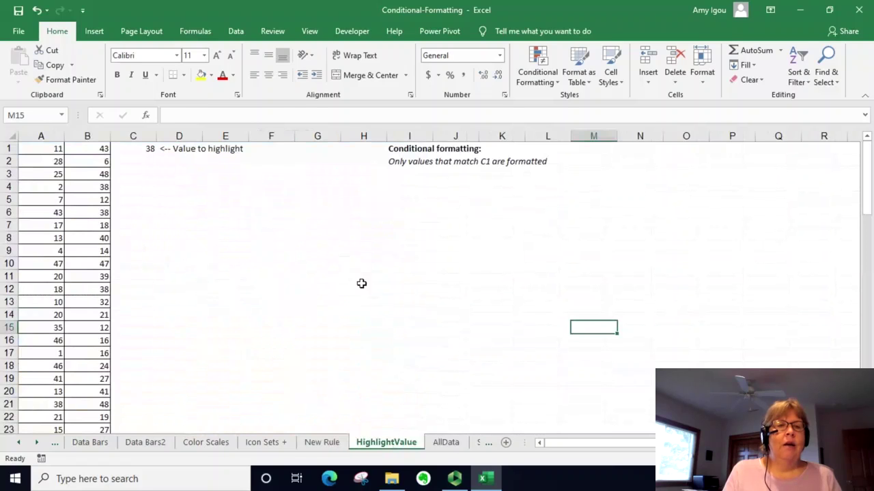
pyautogui.click(46, 147)
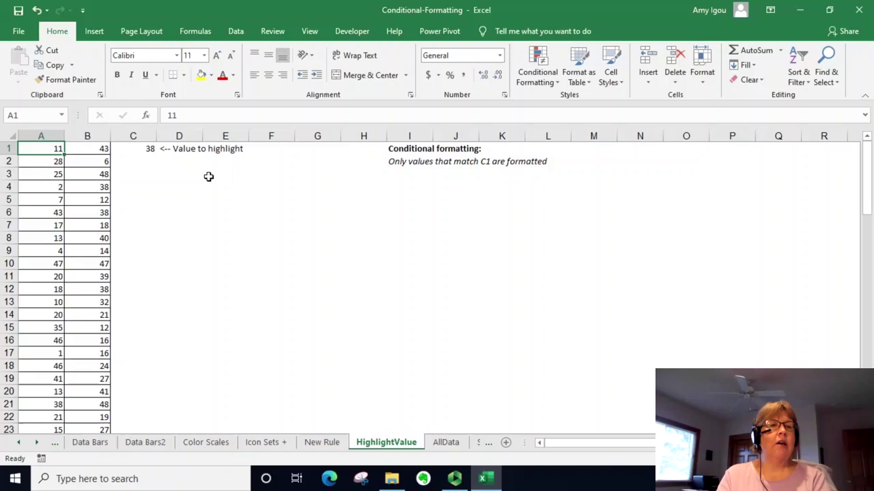
pyautogui.hotkey('ctrl', 'shift', 'Right')
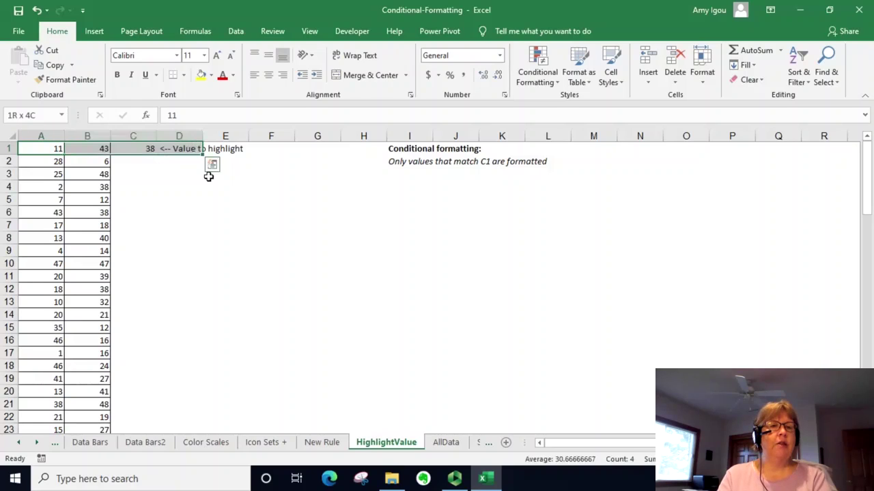
pyautogui.hotkey('shift', 'Left')
pyautogui.hotkey('shift', 'Left')
pyautogui.hotkey('shift', 'Left')
pyautogui.hotkey('shift', 'Right')
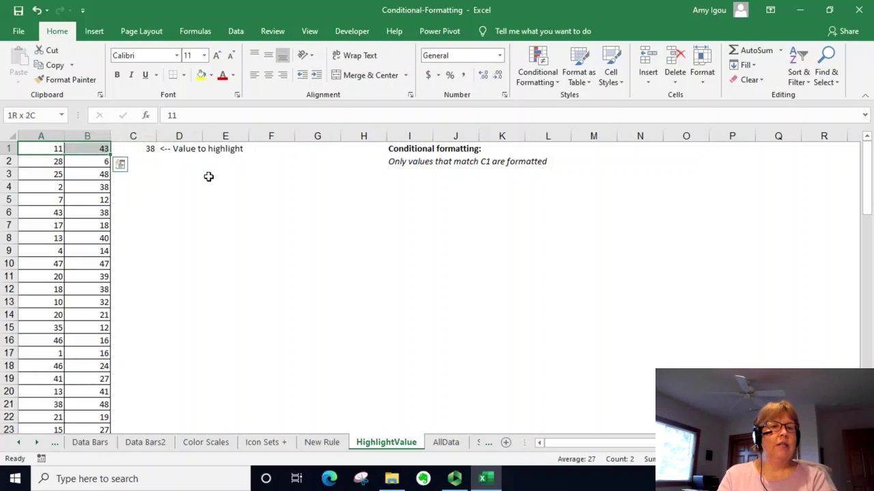
pyautogui.hotkey('ctrl', 'shift', 'Down')
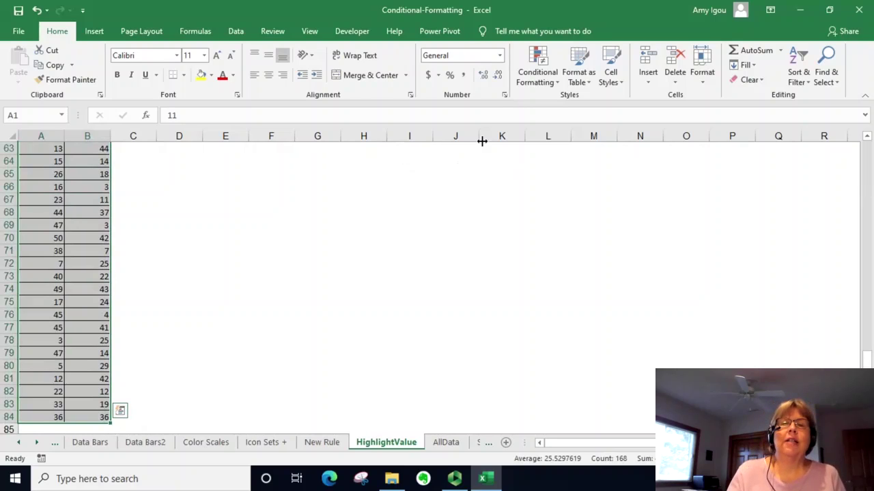
pyautogui.scroll(1, 853, 203)
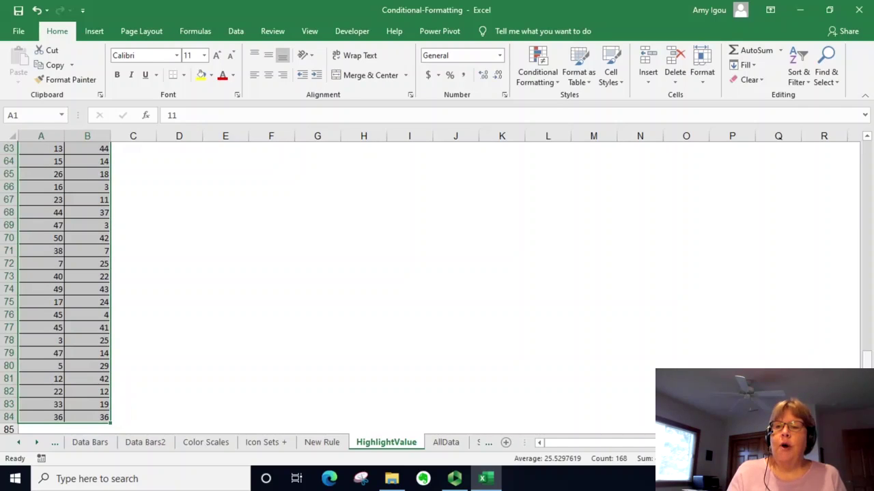
pyautogui.scroll(20, 853, 203)
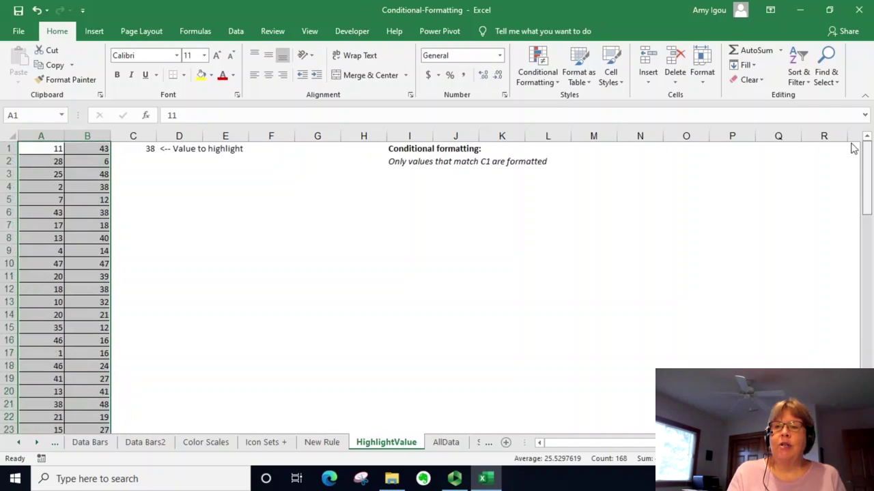
# - Create a new 'Cell Value equal to =$C$1' rule for the selected numbers
pyautogui.click(537, 85)
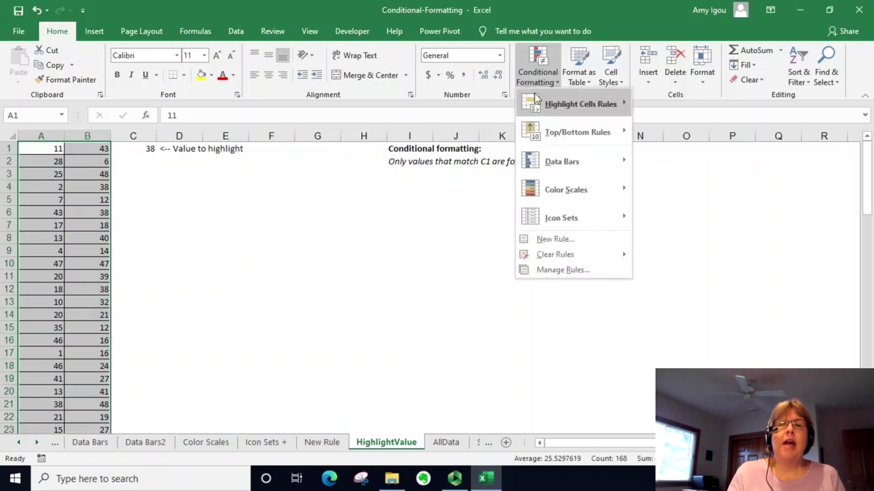
pyautogui.moveTo(555, 255)
pyautogui.click(555, 242)
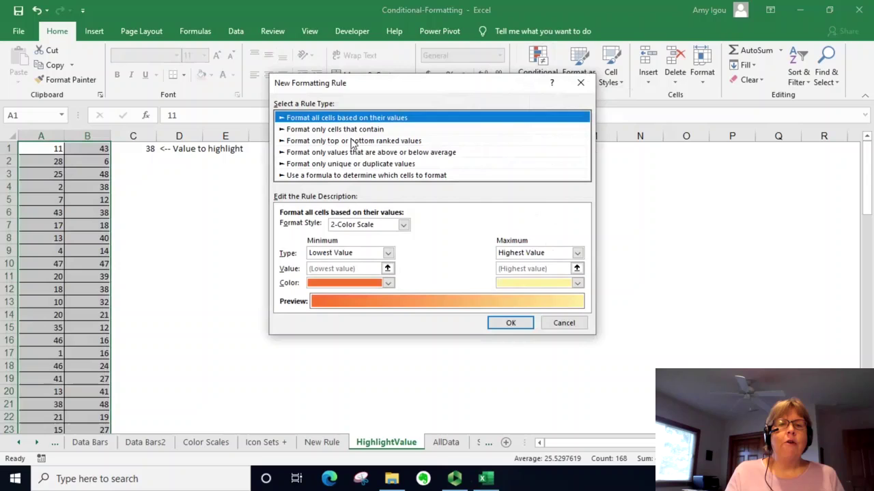
pyautogui.click(320, 129)
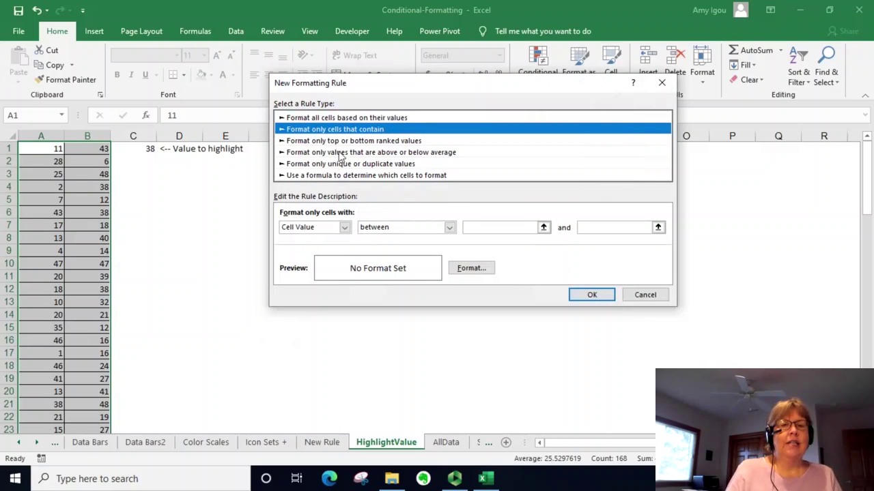
pyautogui.click(409, 228)
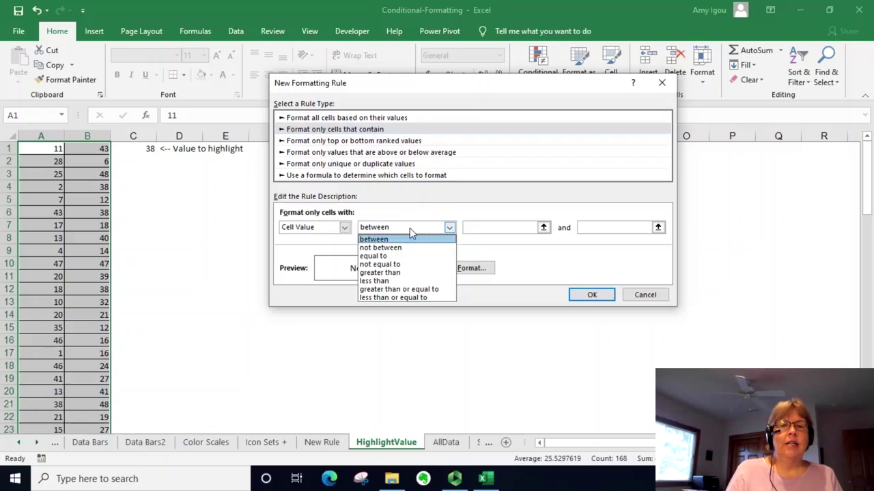
pyautogui.click(402, 257)
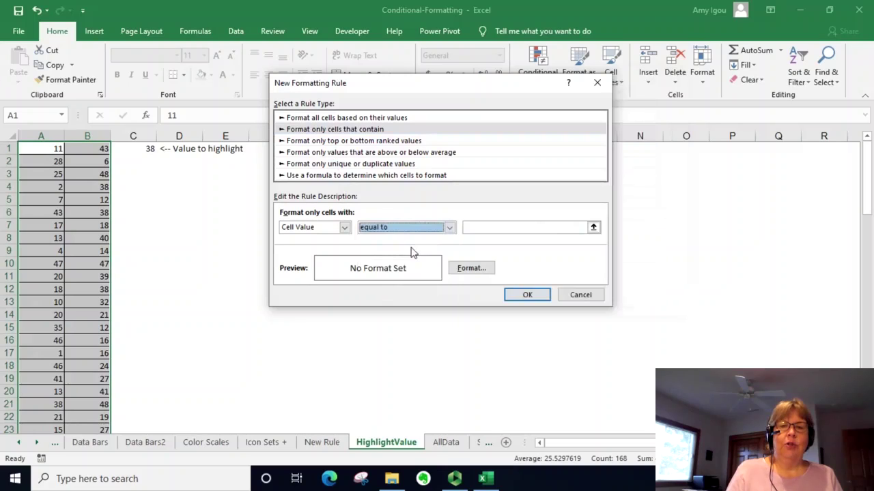
pyautogui.click(478, 226)
pyautogui.click(152, 148)
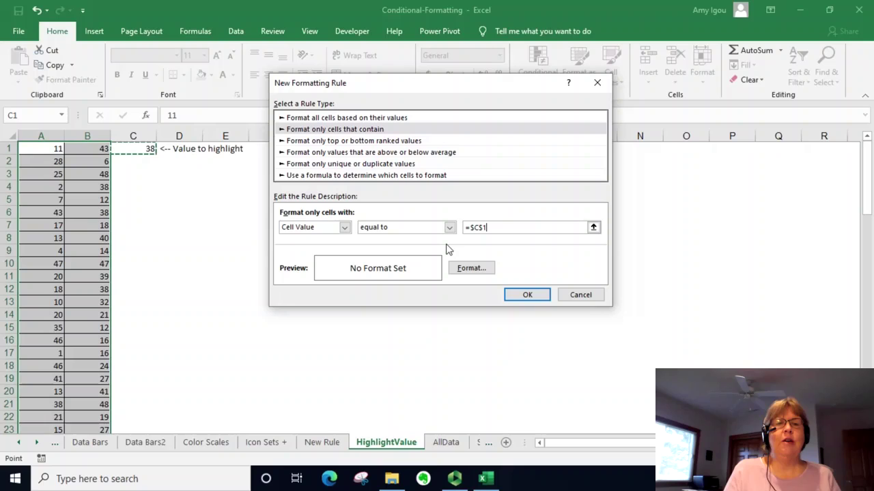
# - Give the equals-C1 rule a dark green fill and apply it
pyautogui.click(472, 270)
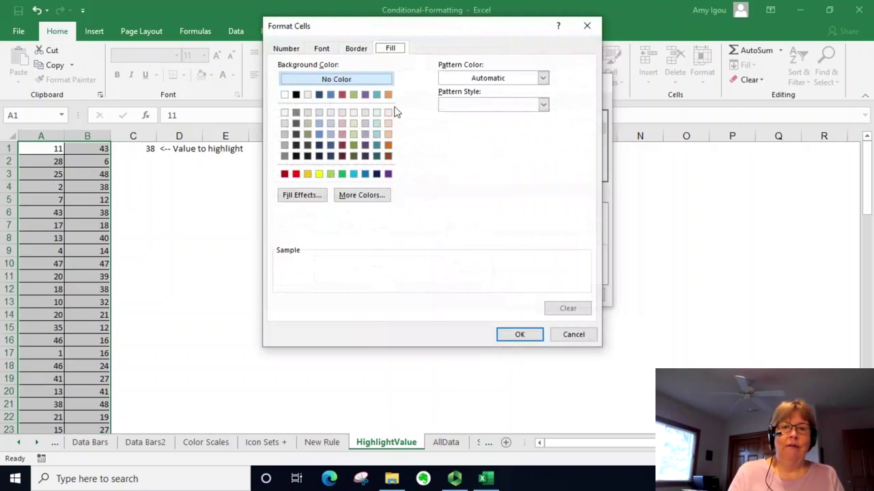
pyautogui.click(353, 123)
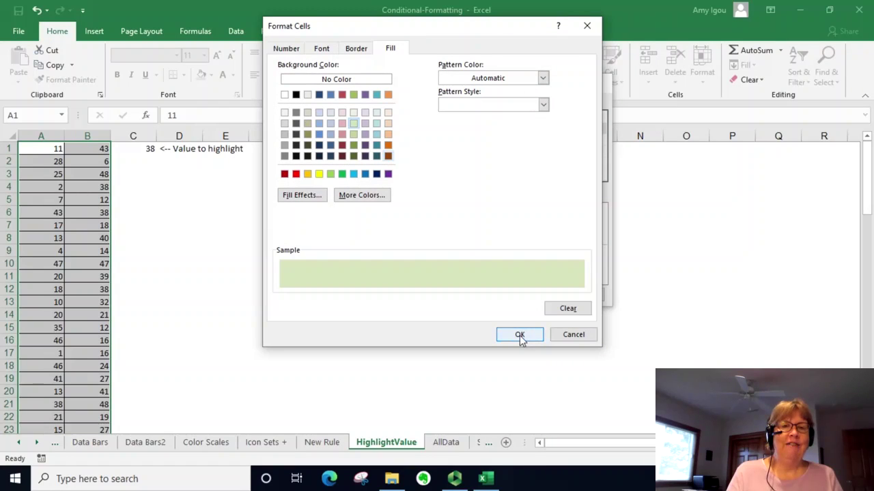
pyautogui.click(353, 134)
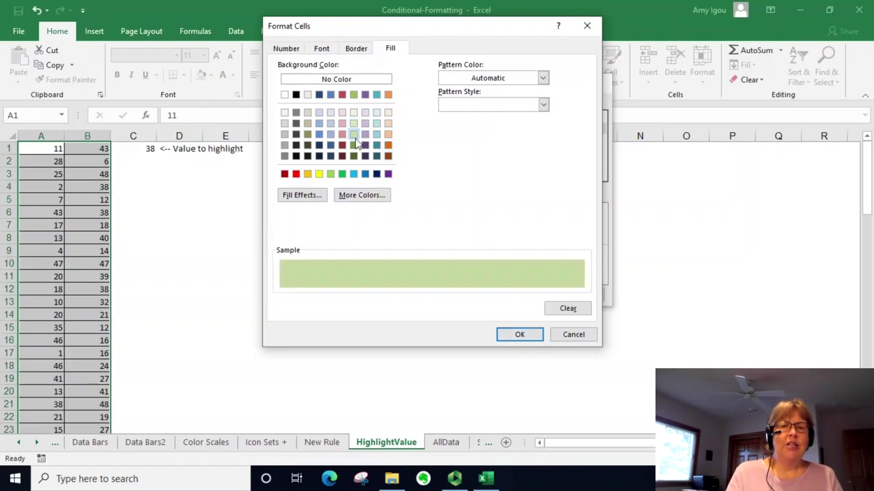
pyautogui.click(516, 336)
pyautogui.click(526, 295)
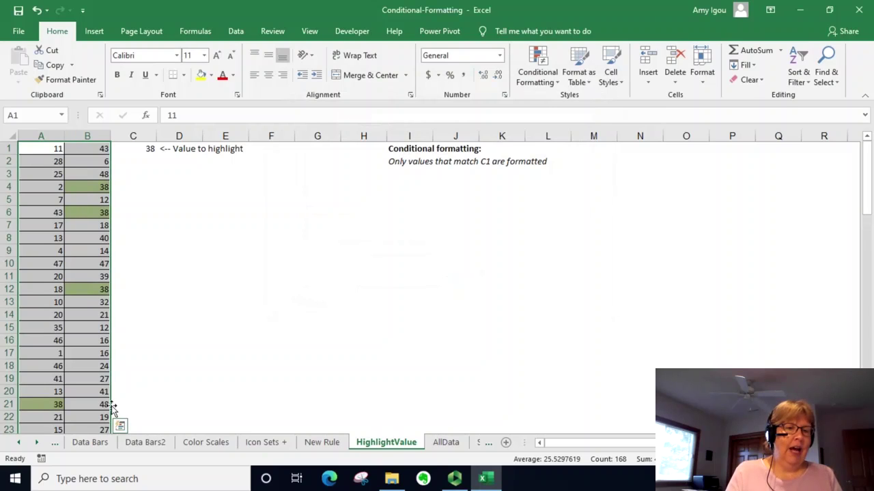
pyautogui.click(146, 151)
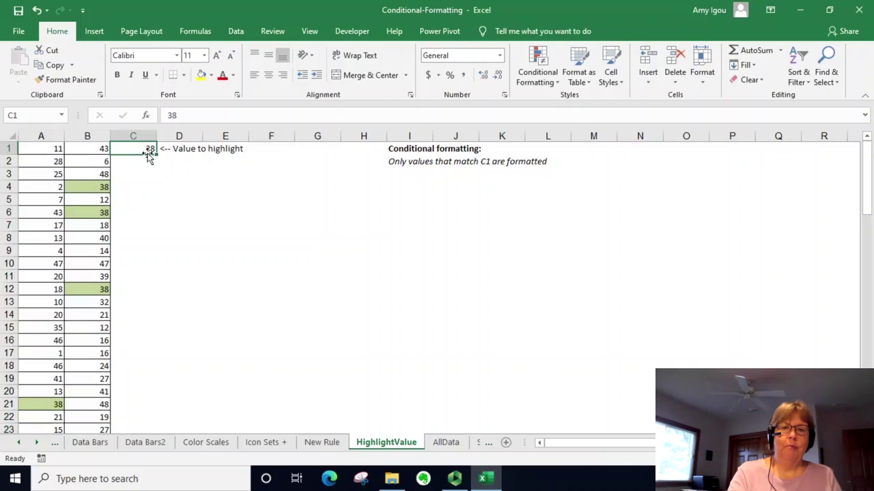
pyautogui.write('17')
pyautogui.press('Return')
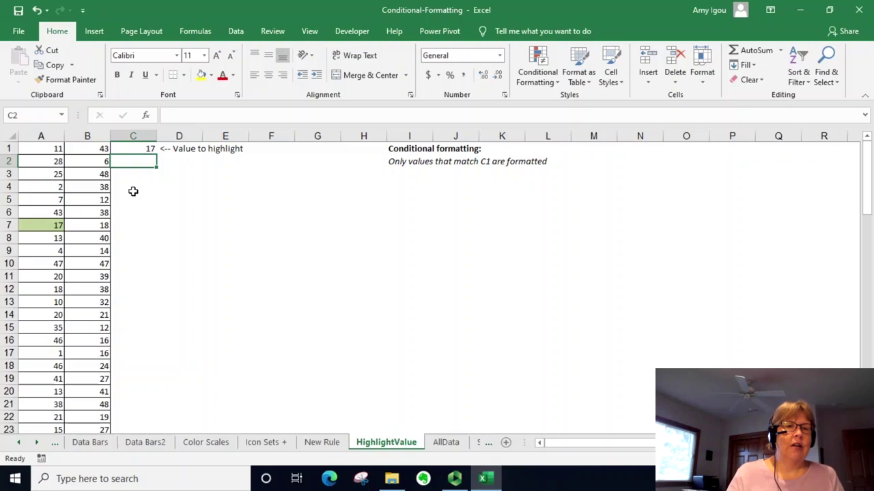
pyautogui.click(147, 151)
pyautogui.write('38')
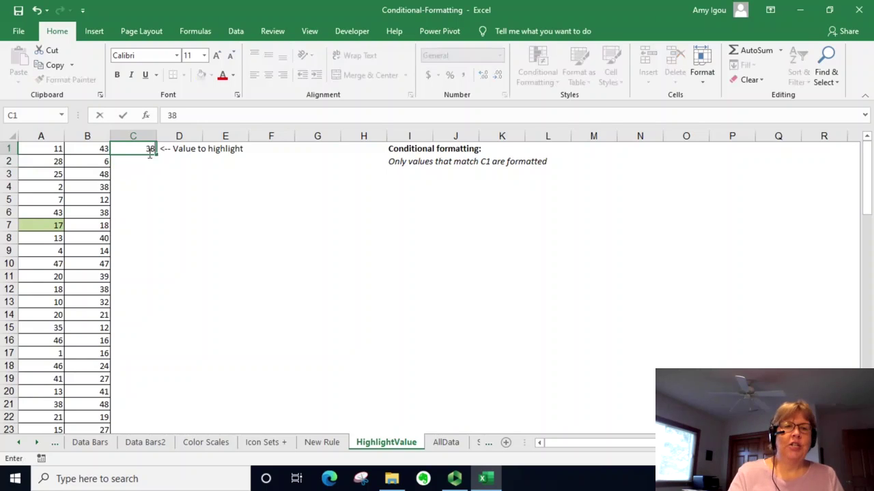
pyautogui.press('Return')
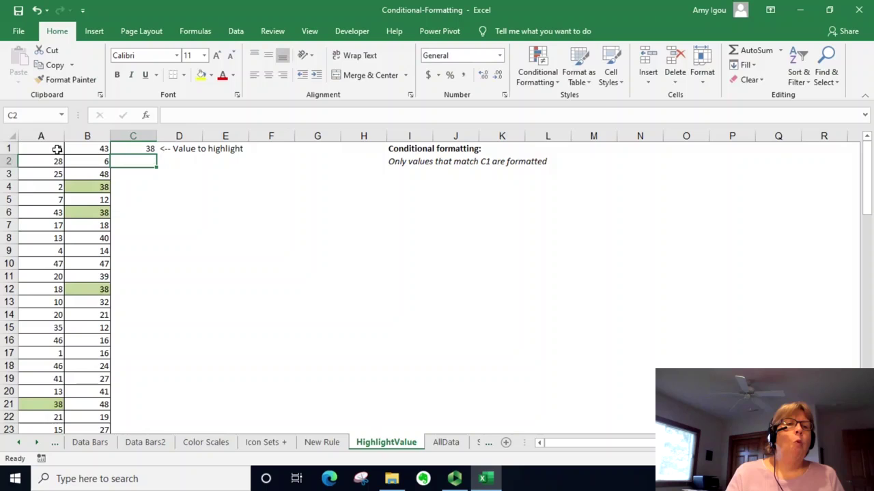
# - Select A1:B84 and start a new rule that formats unique values
pyautogui.click(58, 149)
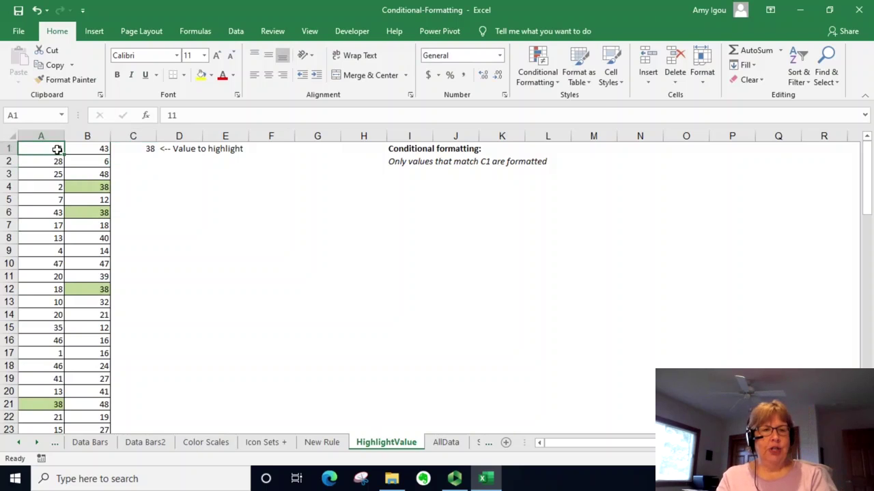
pyautogui.hotkey('shift', 'Right')
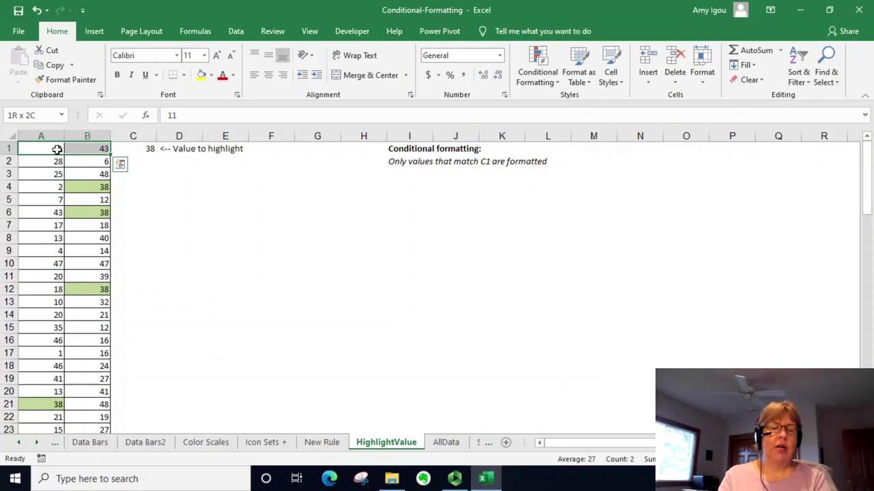
pyautogui.hotkey('ctrl', 'shift', 'Down')
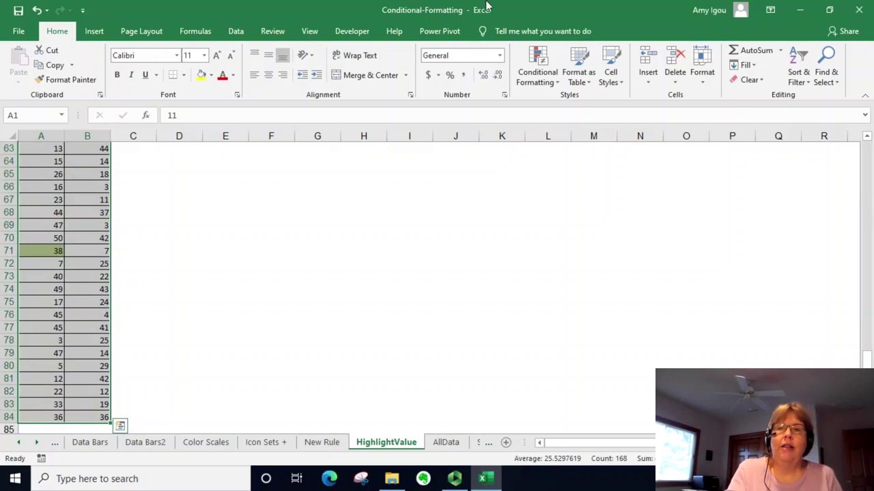
pyautogui.click(548, 89)
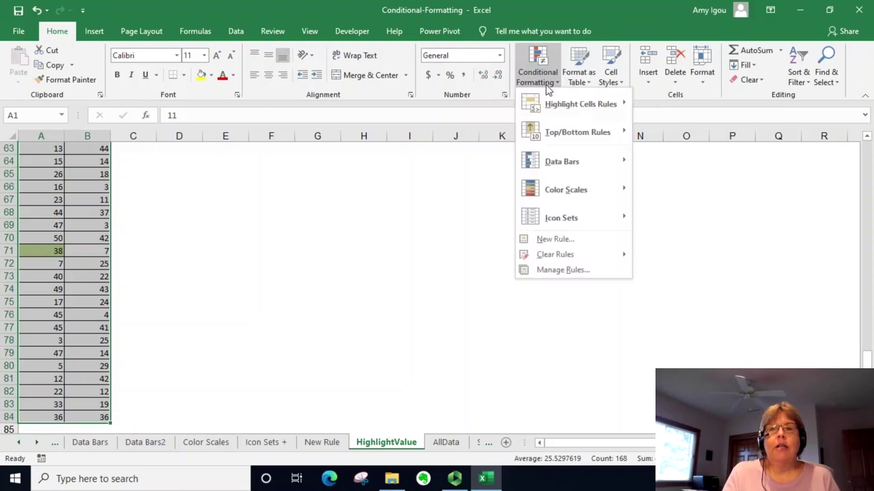
pyautogui.click(576, 245)
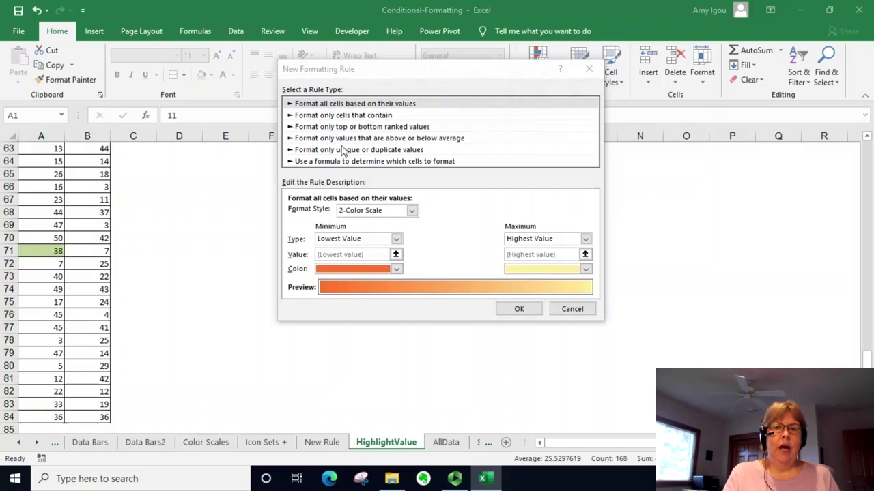
pyautogui.click(342, 151)
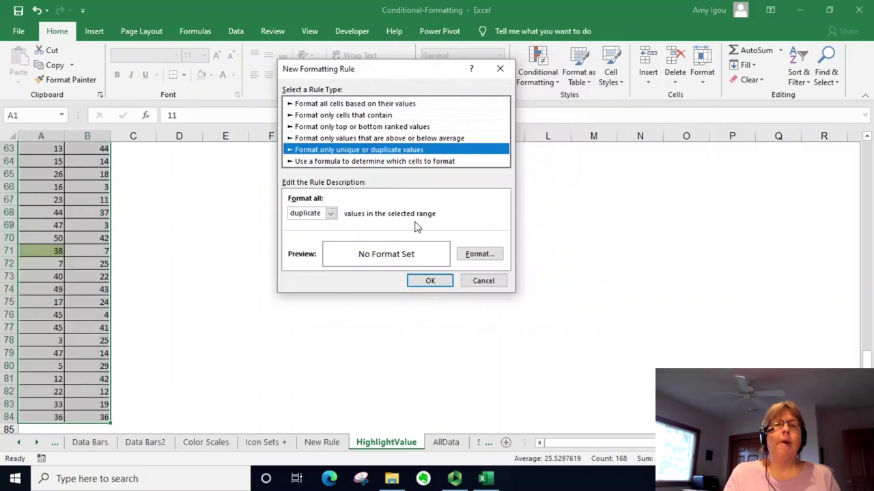
pyautogui.click(310, 216)
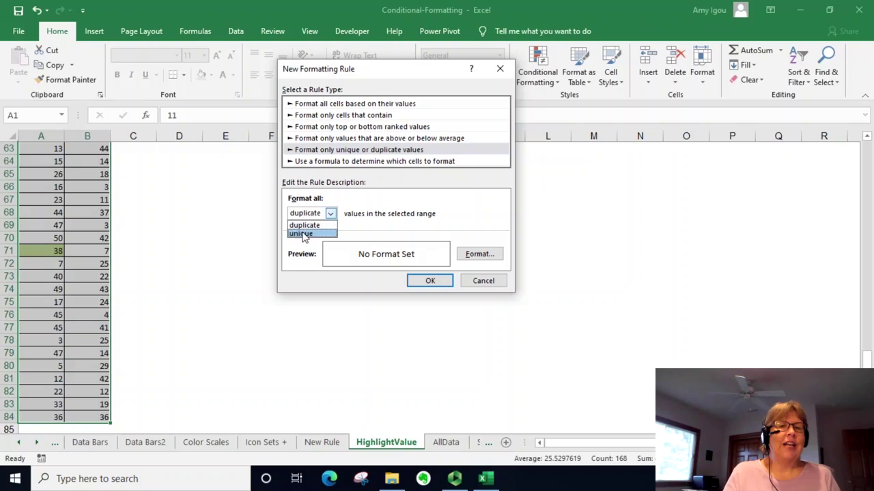
pyautogui.click(308, 231)
# - Give the unique-values rule a light orange fill and apply it
pyautogui.click(461, 259)
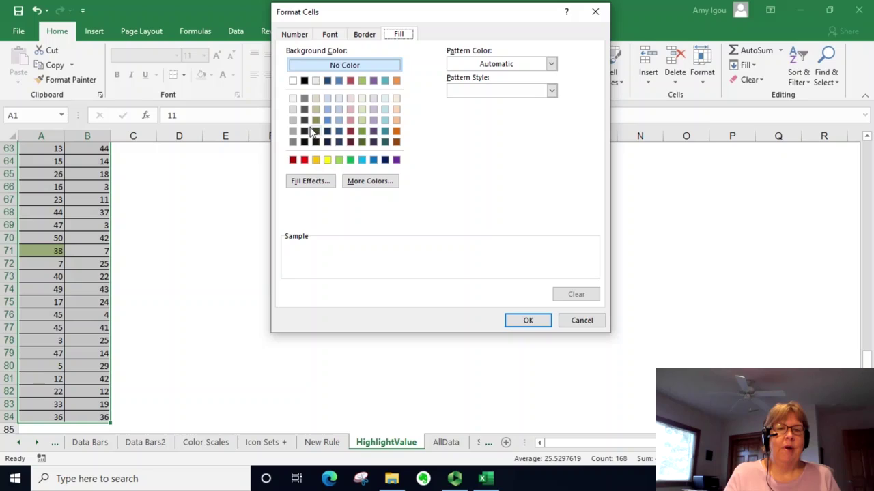
pyautogui.click(396, 121)
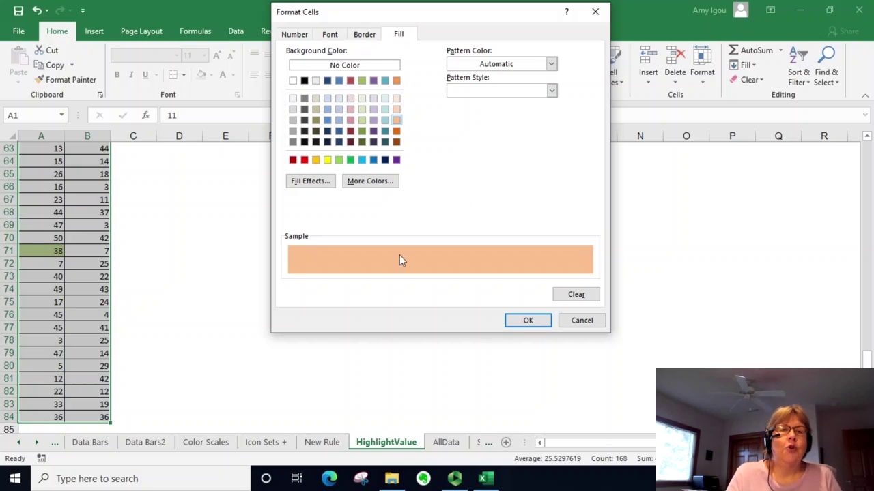
pyautogui.click(529, 322)
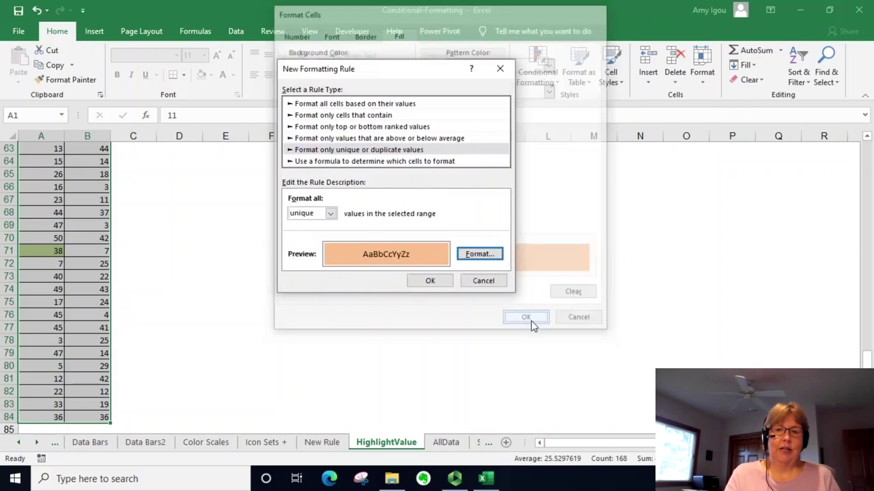
pyautogui.click(437, 281)
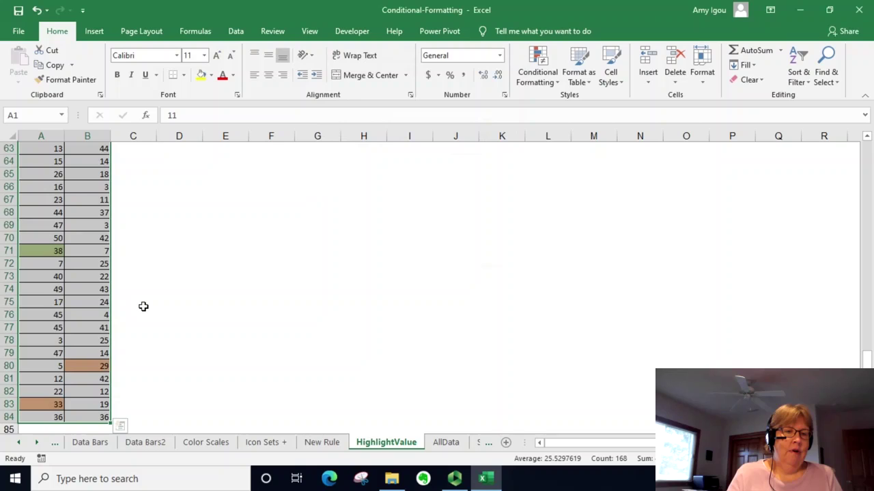
# - Scroll back to the top, check the highlights, and reselect A1:B84
pyautogui.scroll(4, 143, 307)
pyautogui.scroll(4, 143, 307)
pyautogui.scroll(5, 123, 293)
pyautogui.click(63, 246)
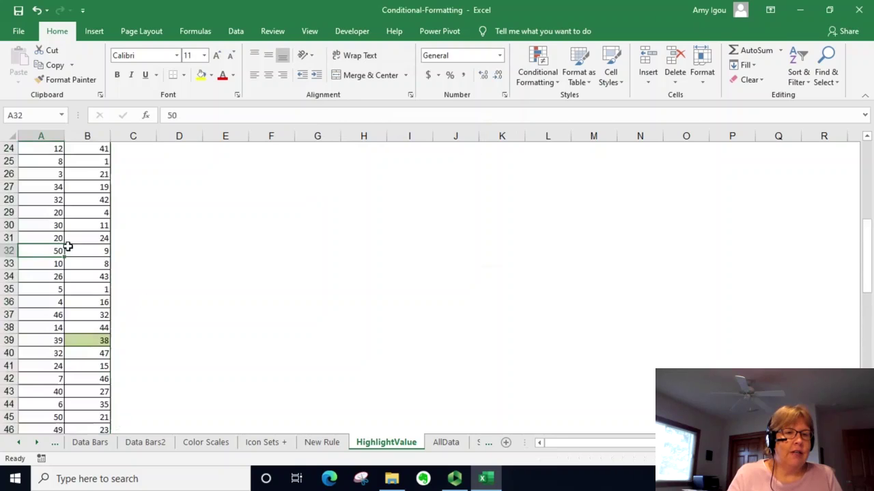
pyautogui.scroll(3, 82, 243)
pyautogui.scroll(5, 82, 243)
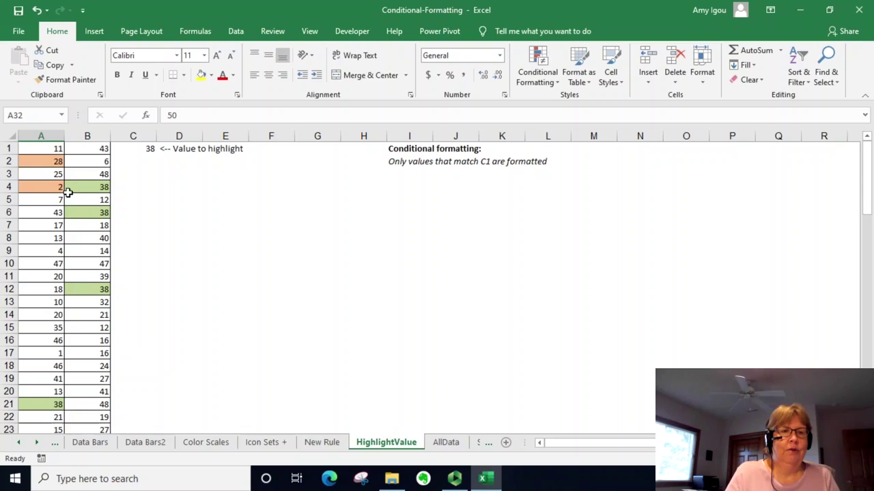
pyautogui.click(68, 174)
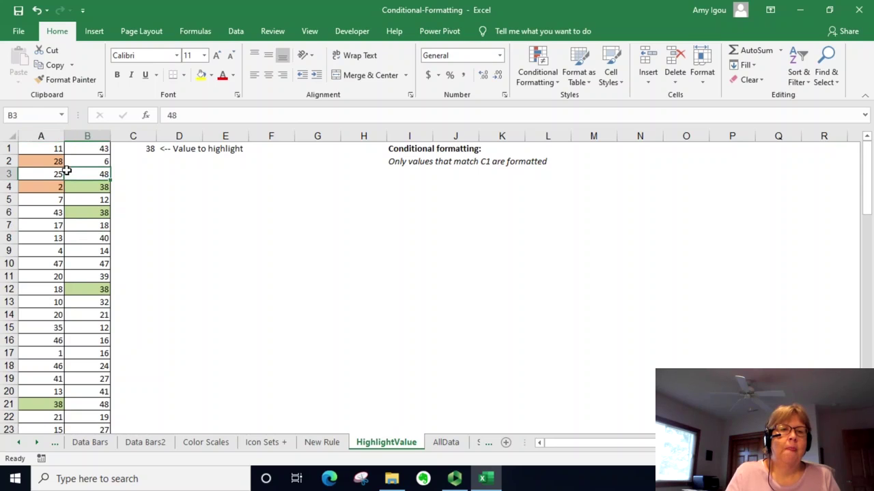
pyautogui.click(44, 149)
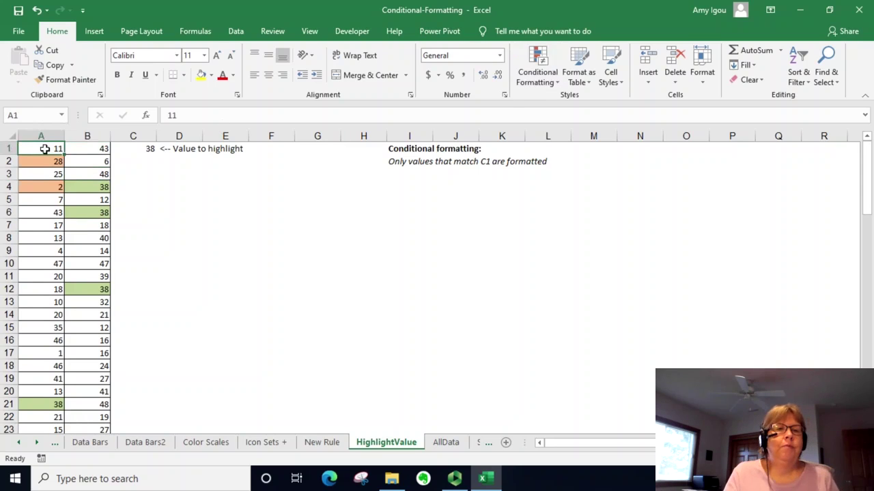
pyautogui.hotkey('shift', 'Right')
pyautogui.hotkey('ctrl', 'shift', 'Down')
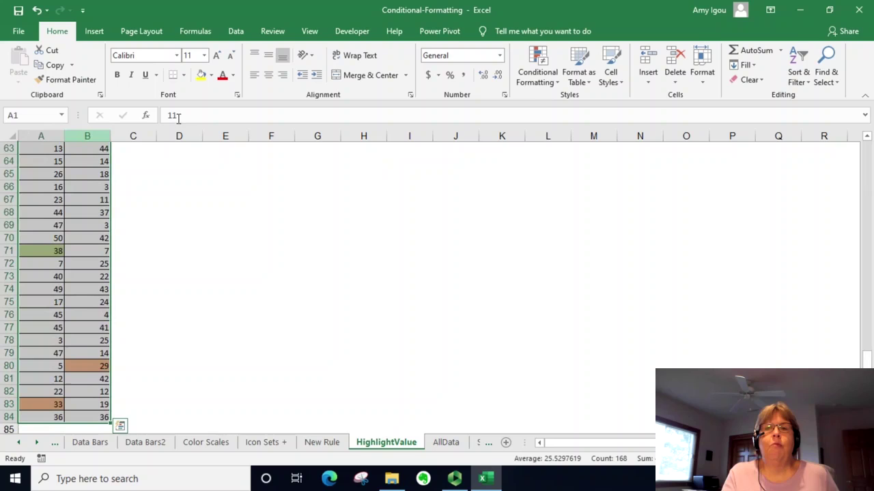
# - In the Rules Manager, keep Unique Values listed above the equals-C1 rule and confirm
pyautogui.click(538, 78)
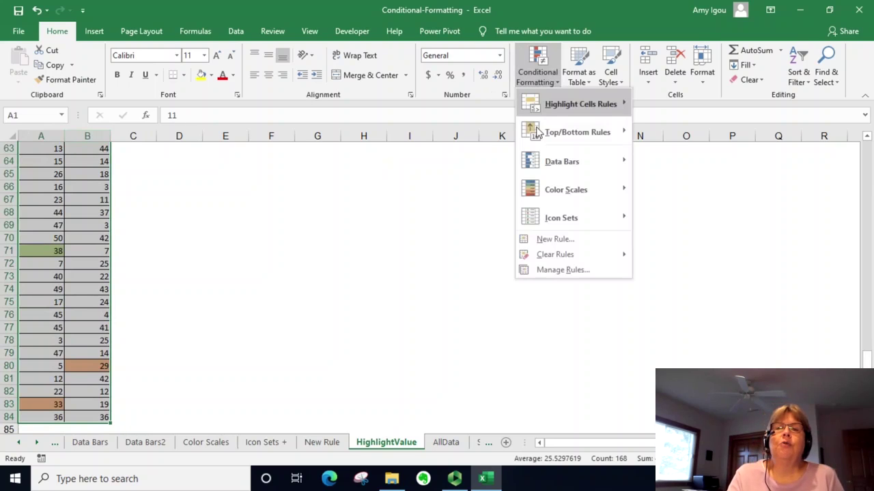
pyautogui.click(563, 272)
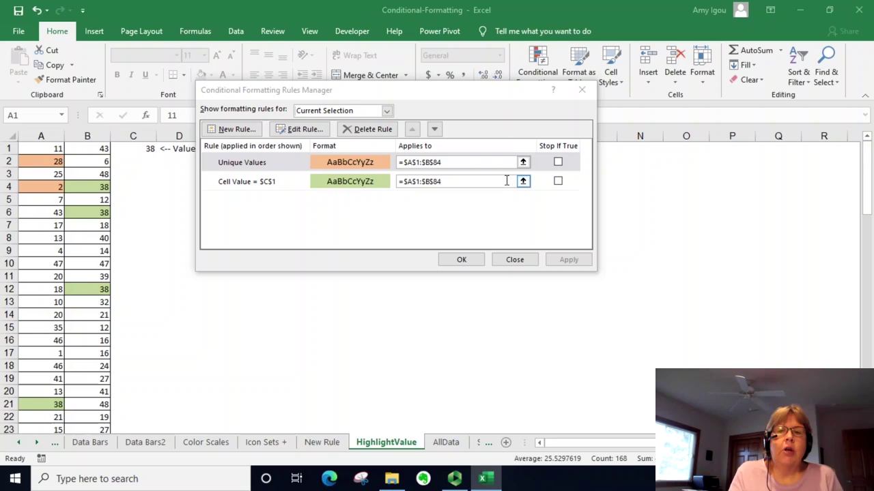
pyautogui.click(435, 130)
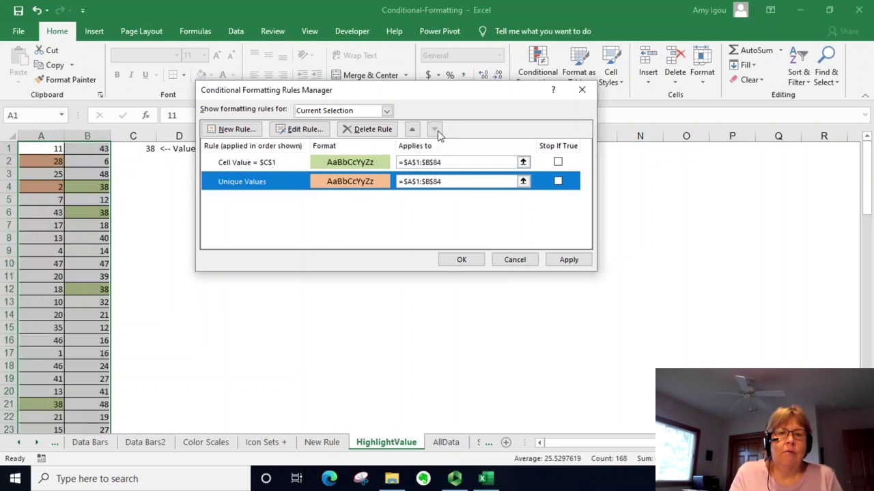
pyautogui.click(411, 129)
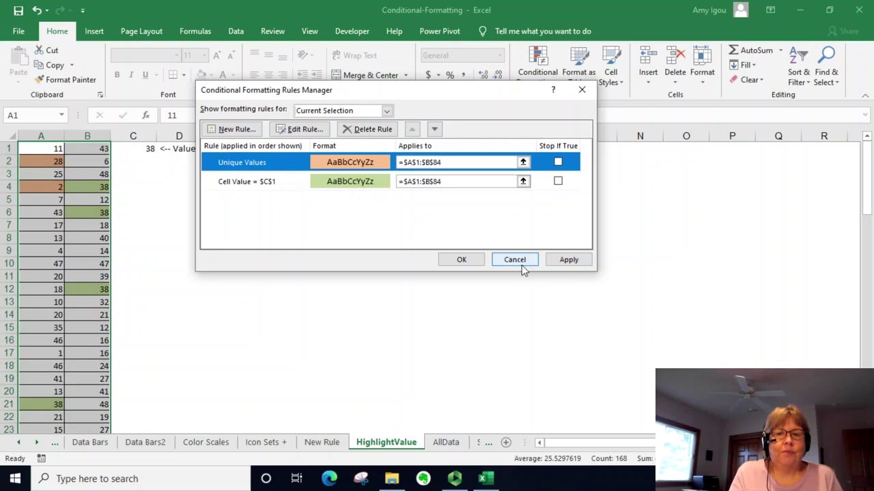
pyautogui.click(461, 260)
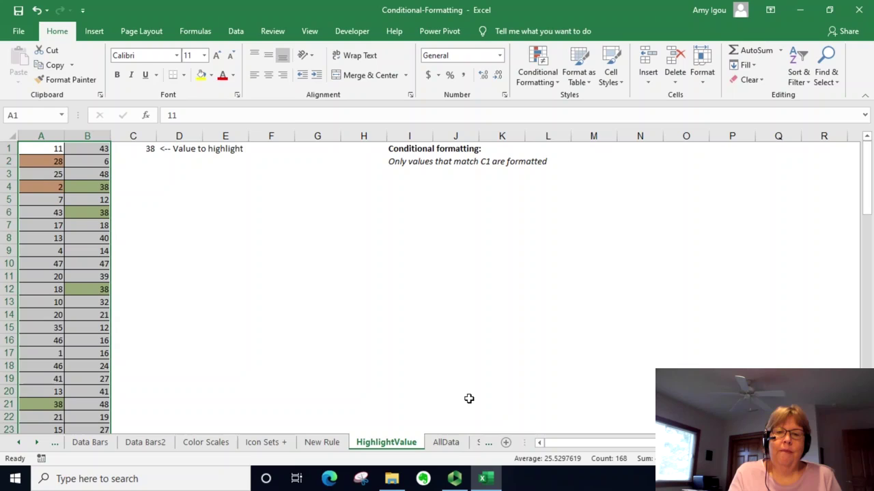
# - On the AllData sheet, delete the Qtr-2 value in C3 and select Total row B6:C6
pyautogui.click(447, 442)
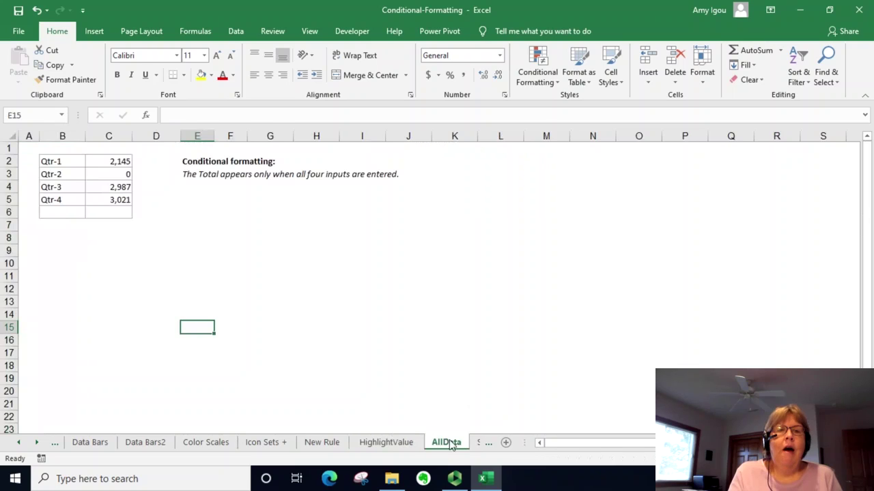
pyautogui.click(126, 176)
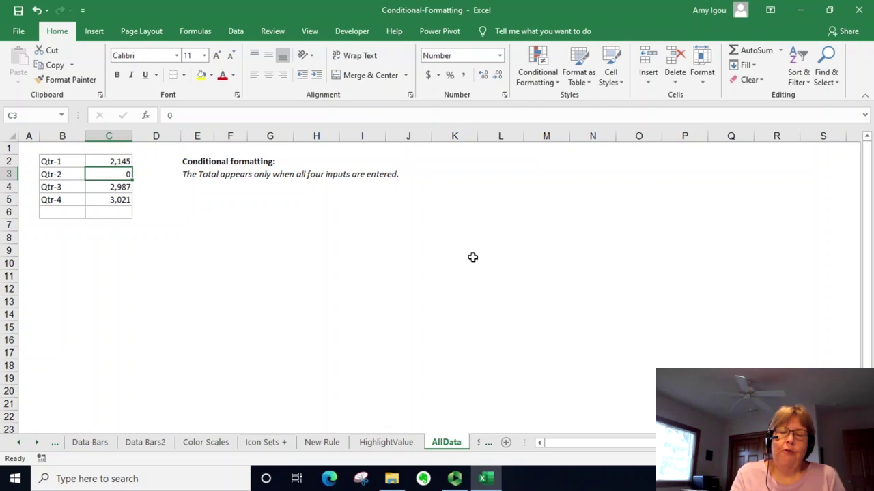
pyautogui.press('Delete')
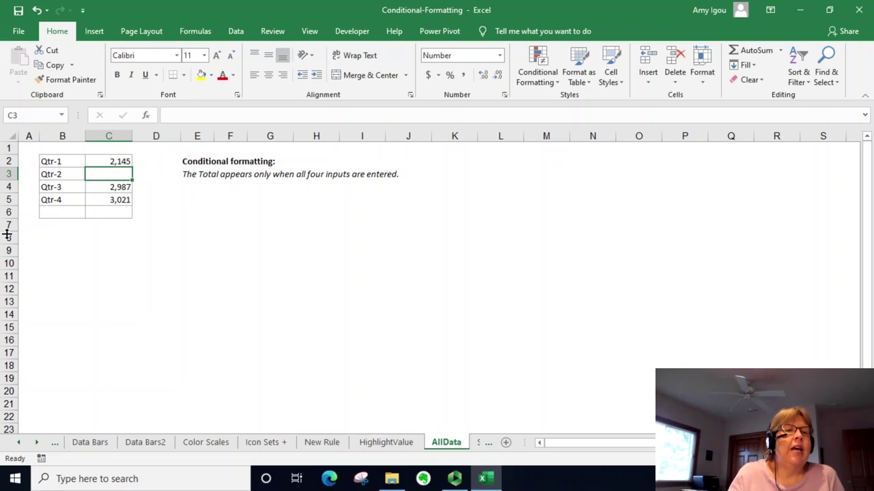
pyautogui.click(74, 214)
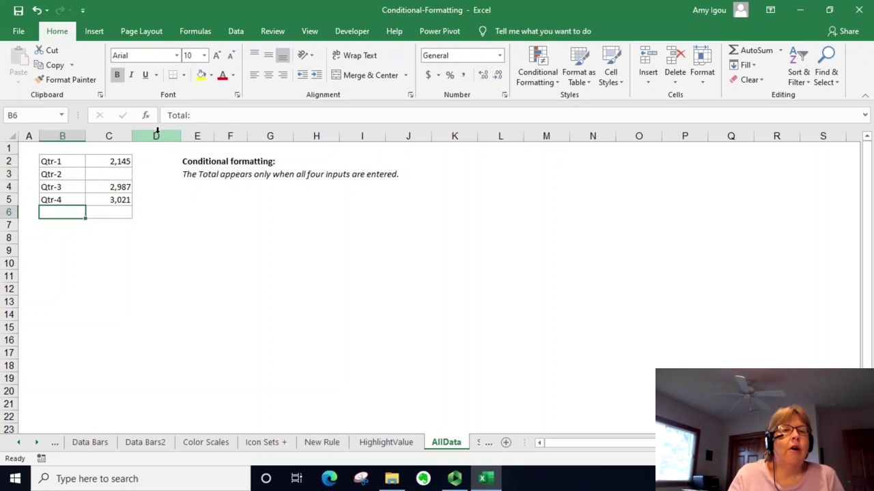
pyautogui.click(113, 211)
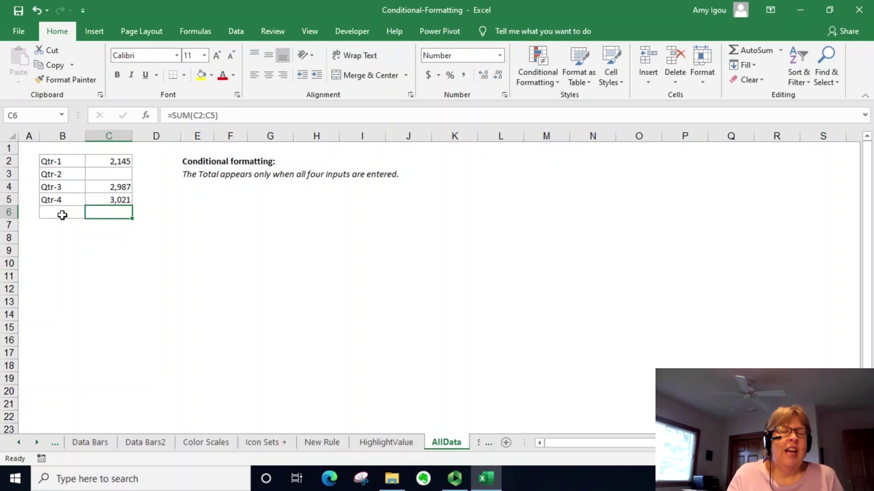
pyautogui.moveTo(62, 215); pyautogui.dragTo(109, 212)
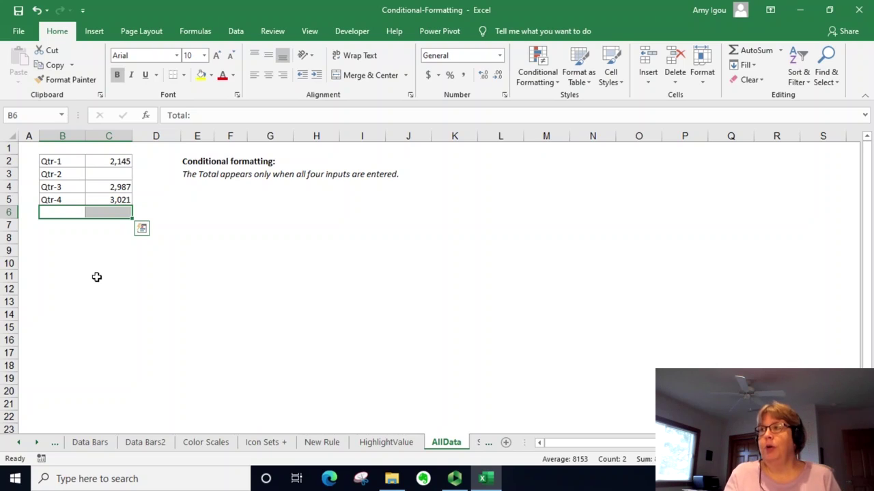
# - Start a new conditional formatting rule using the formula =COUNT($C$2:$C$5)=4
pyautogui.click(537, 71)
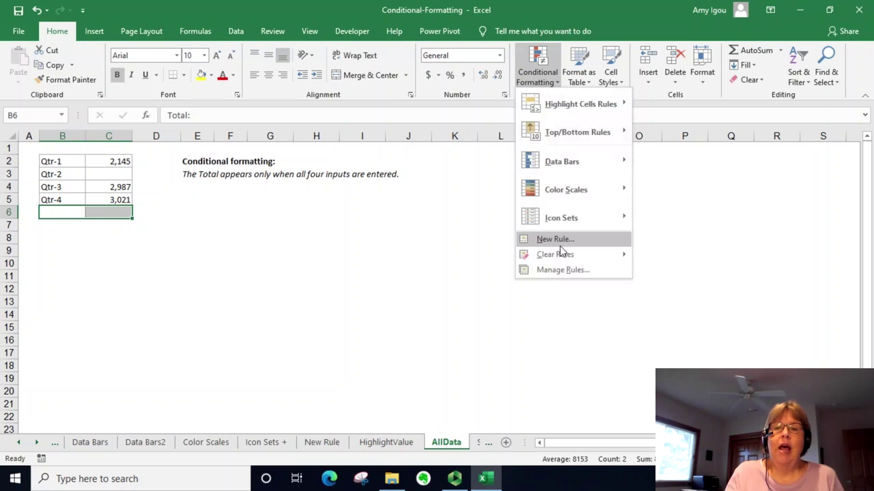
pyautogui.click(557, 238)
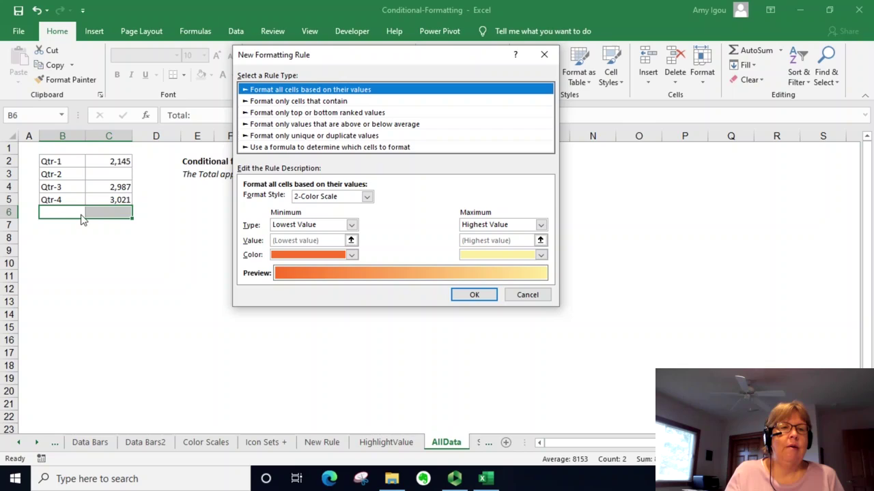
pyautogui.click(328, 147)
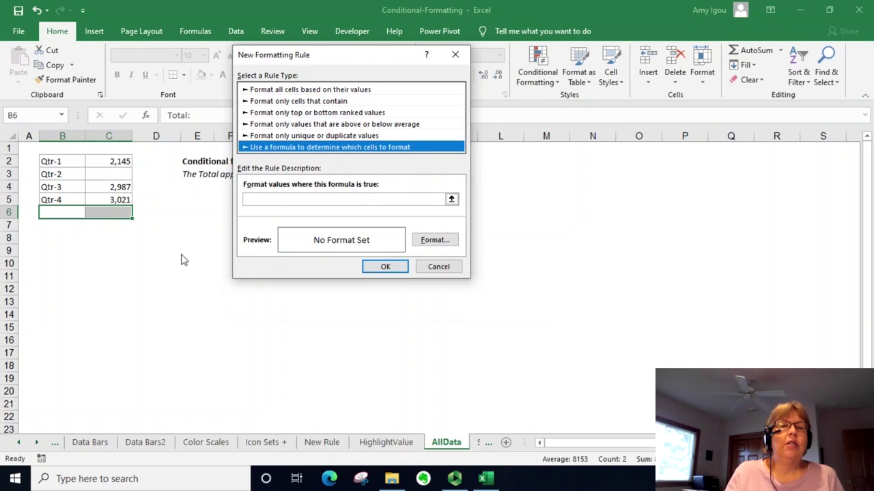
pyautogui.click(278, 200)
pyautogui.write('=count')
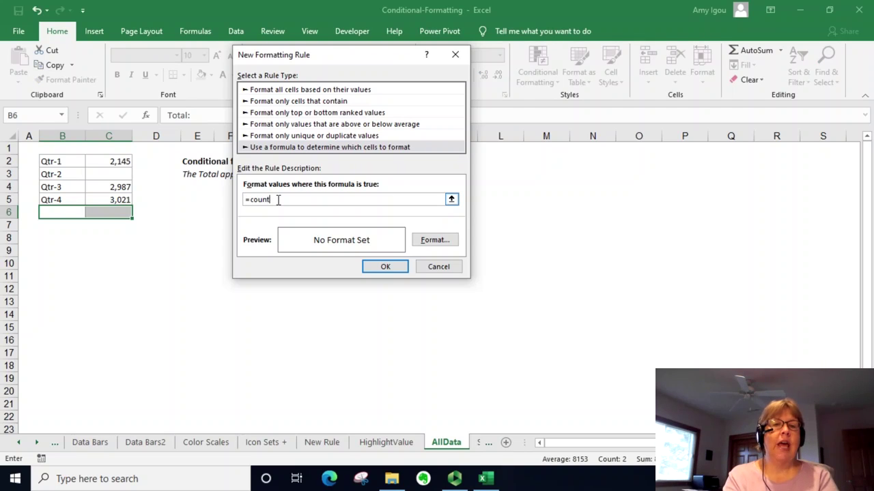
pyautogui.write('(')
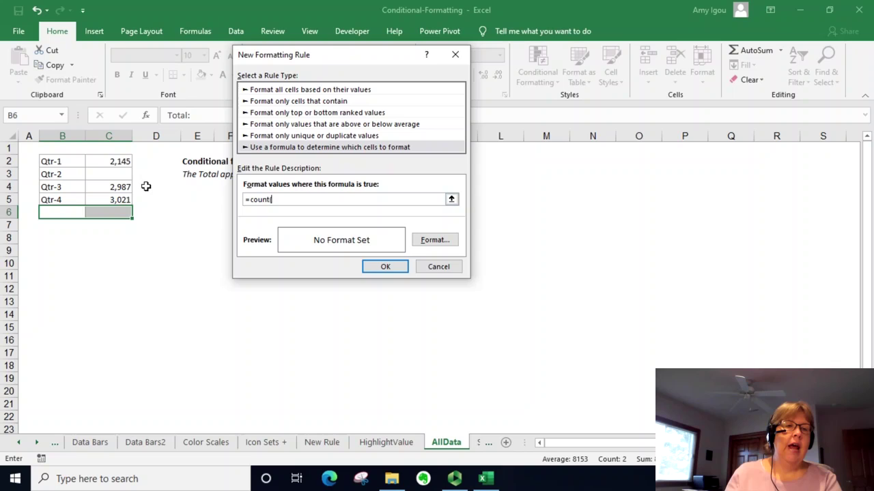
pyautogui.moveTo(116, 163); pyautogui.dragTo(108, 197)
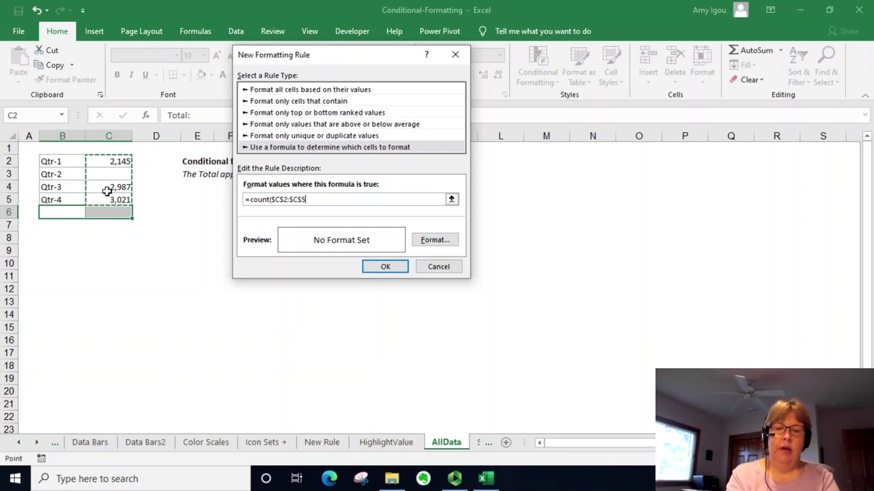
pyautogui.write(')=4')
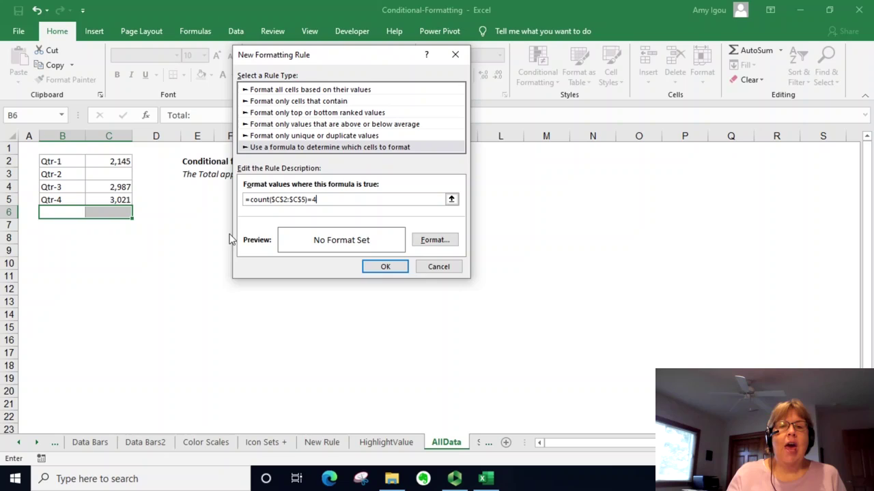
pyautogui.click(436, 241)
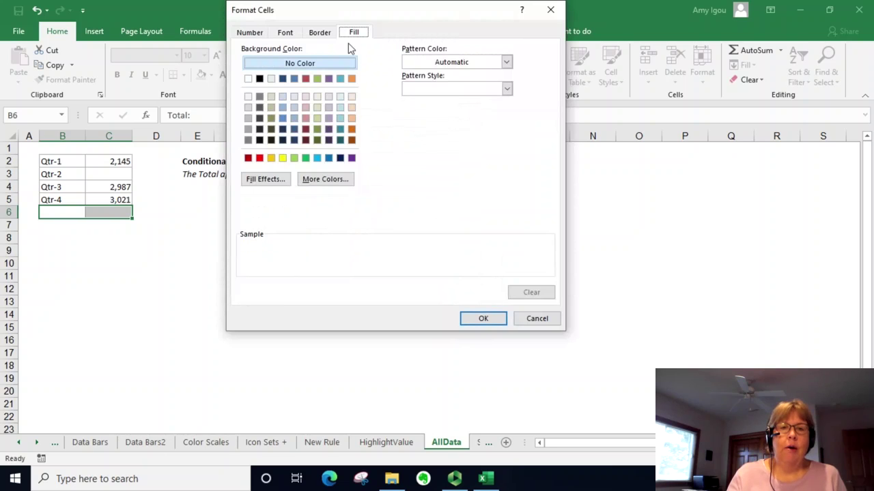
# - Give the rule a dark purple fill with bold white font, and save it
pyautogui.click(328, 140)
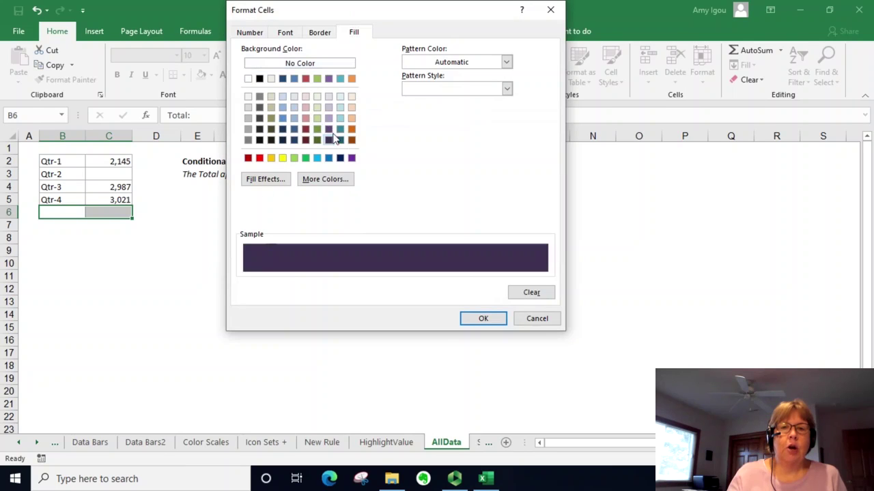
pyautogui.click(283, 34)
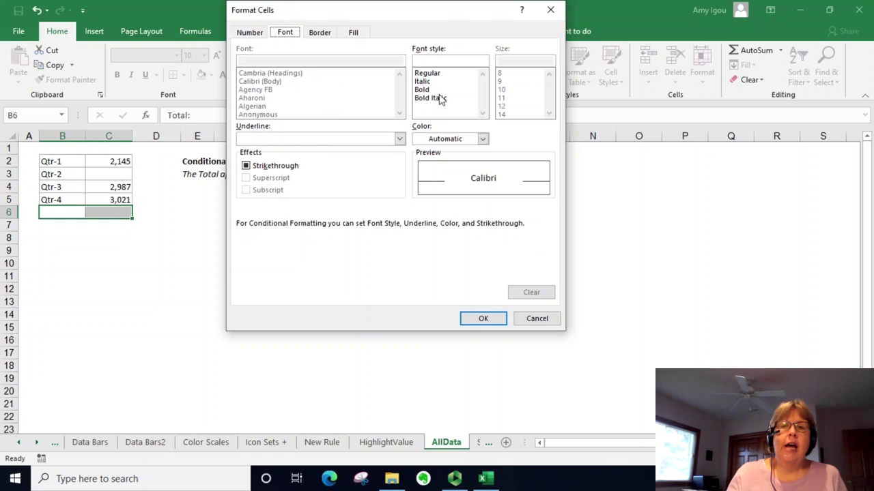
pyautogui.click(436, 140)
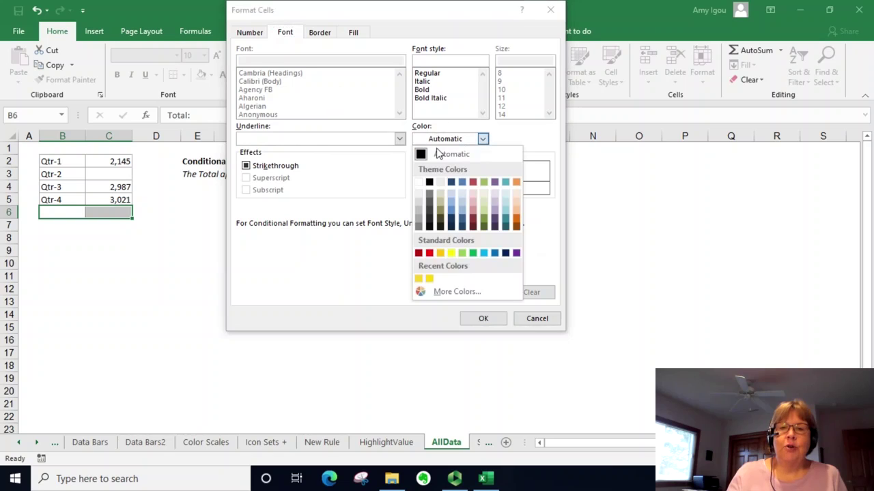
pyautogui.click(419, 180)
pyautogui.click(423, 90)
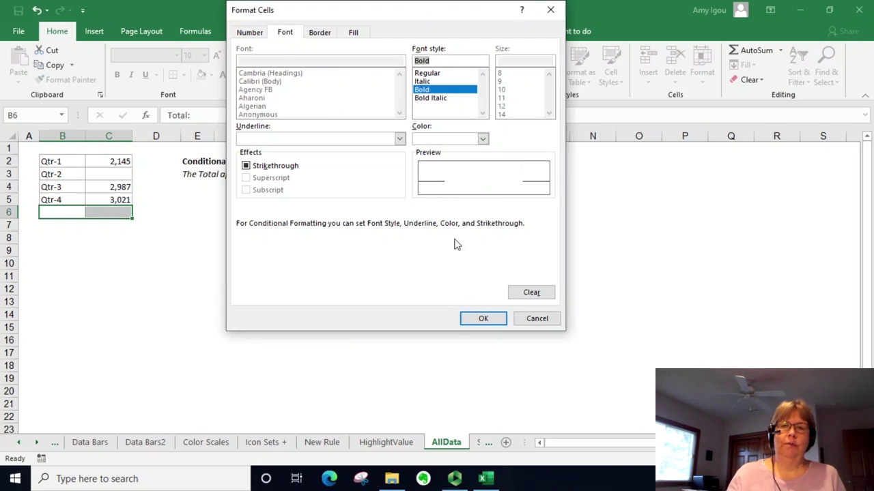
pyautogui.click(484, 320)
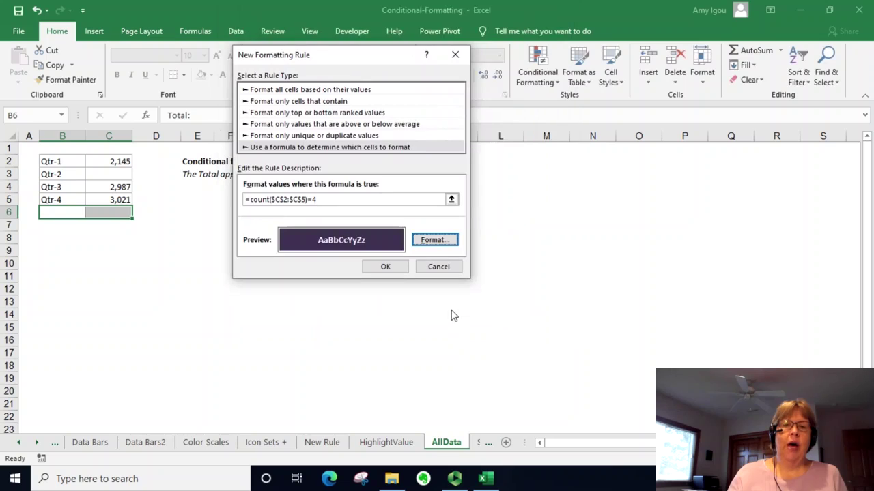
pyautogui.click(384, 267)
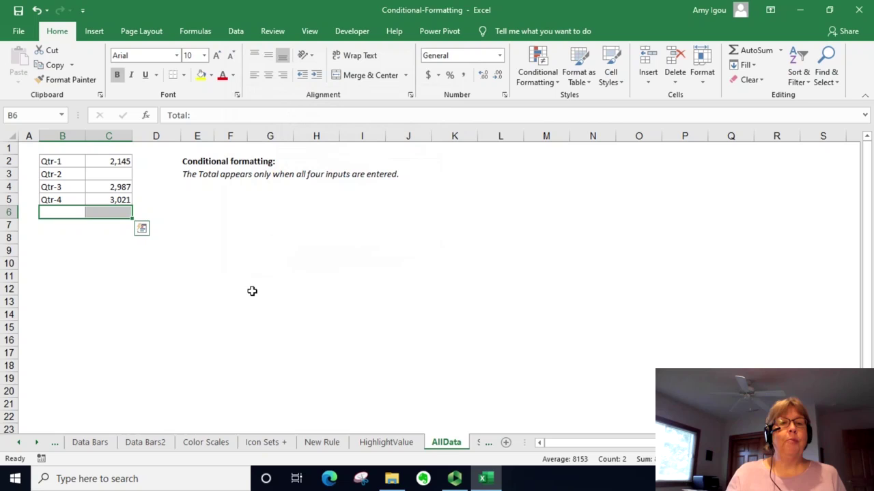
# - Enter 2357 as the Qtr-2 amount in cell C3
pyautogui.click(104, 174)
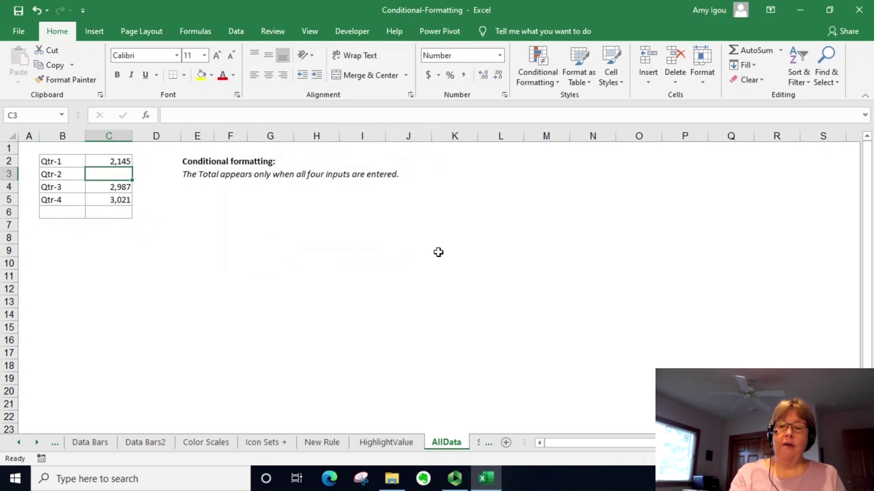
pyautogui.write('2357')
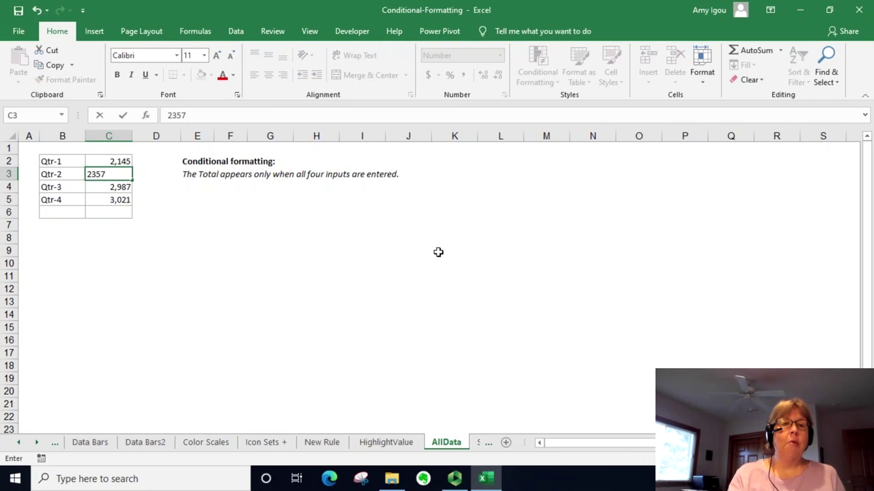
pyautogui.press('Return')
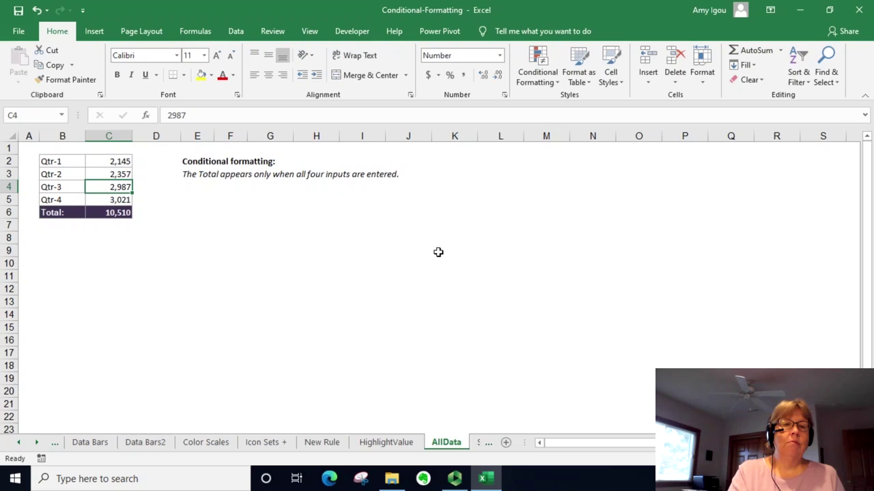